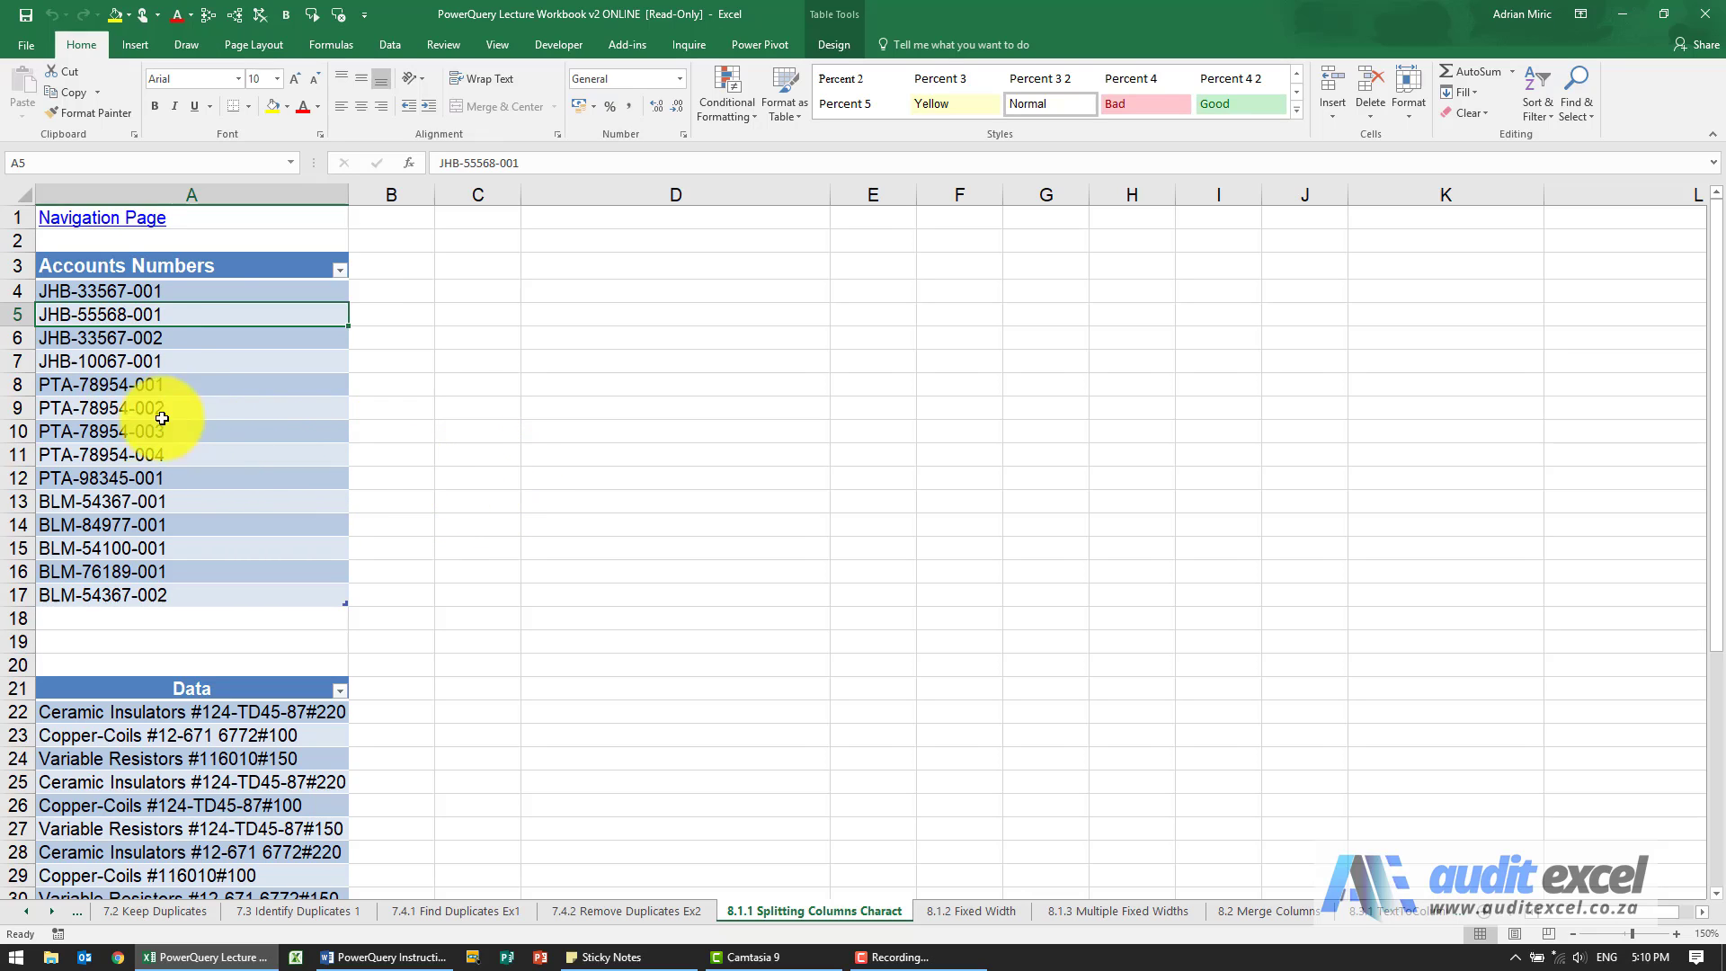
Select a cell in the Accounts Numbers table and bring up the Data ribbon commands.
{"action": "left_click", "coordinate": [229, 312]}
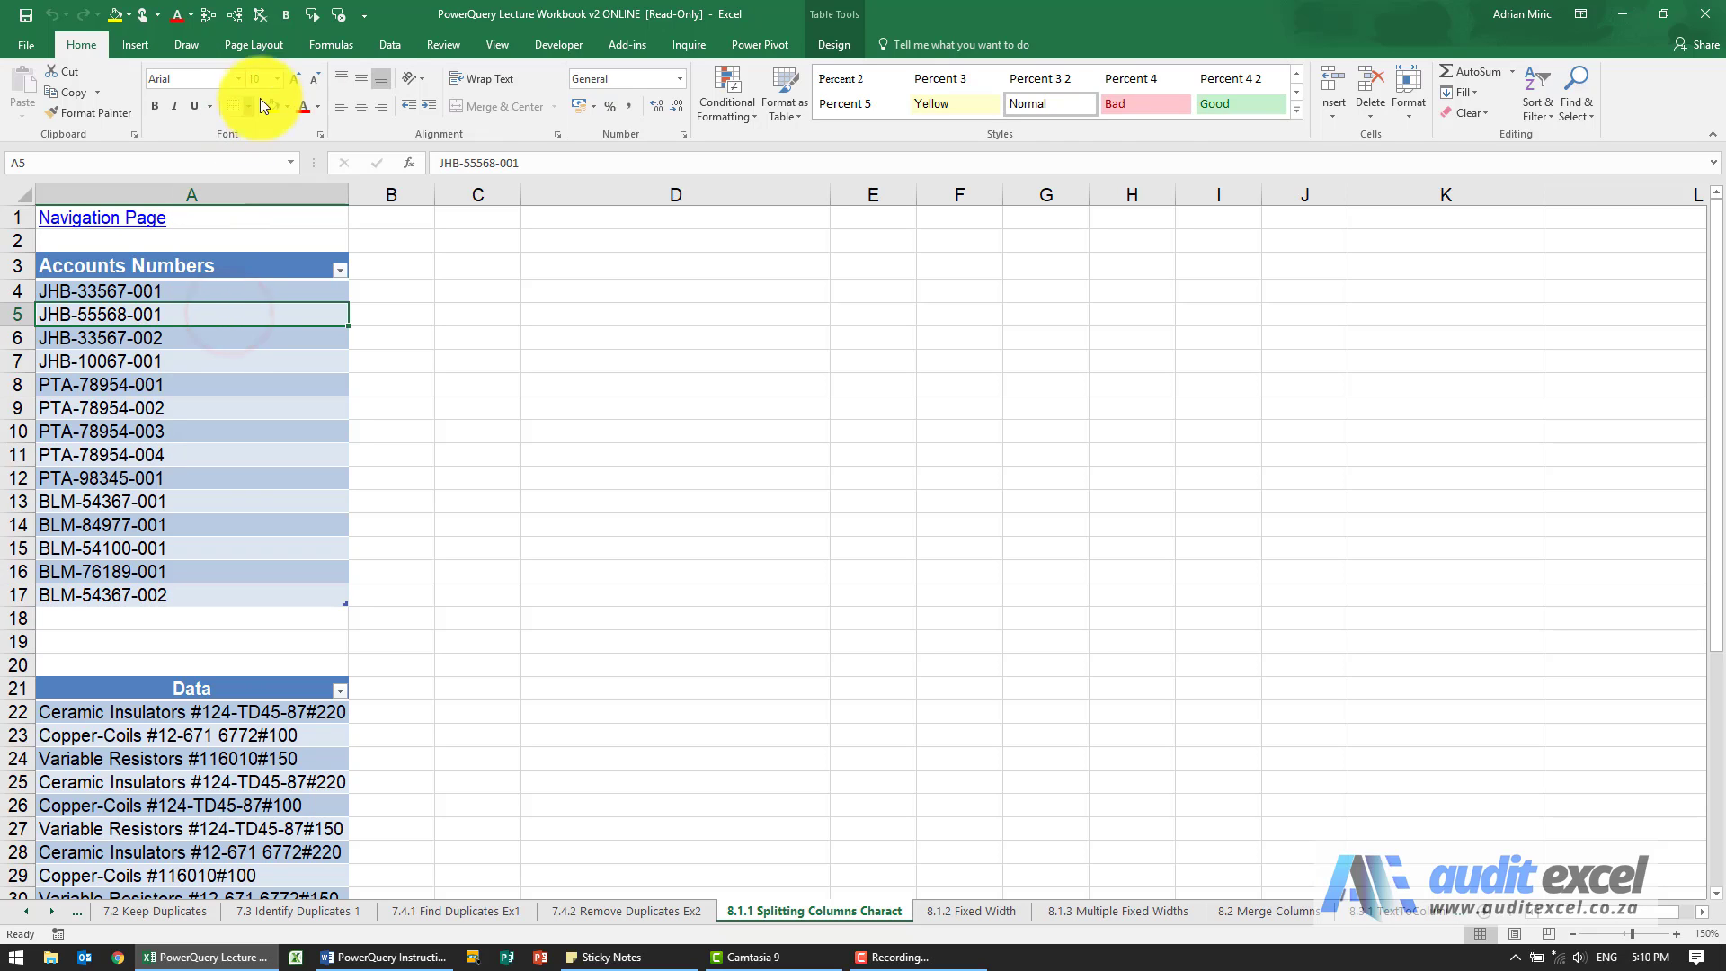
{"action": "left_click", "coordinate": [387, 45]}
Load the Accounts Numbers table into Power Query via From Table/Range and select its column.
{"action": "left_click", "coordinate": [159, 90]}
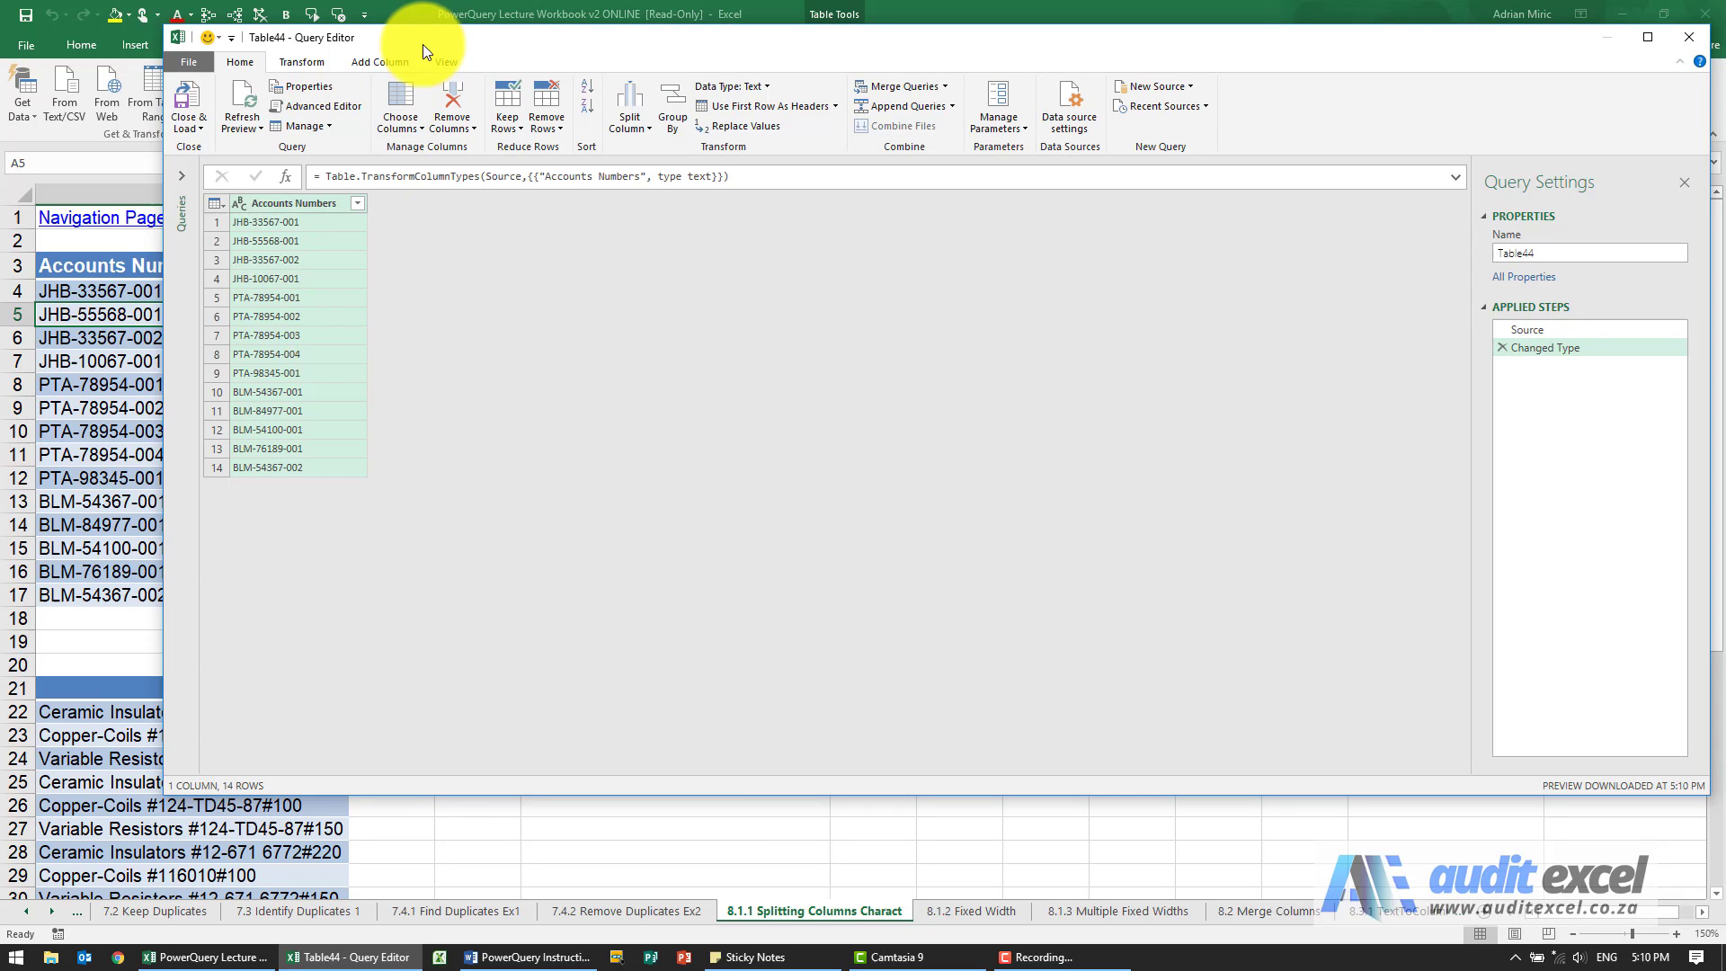
{"action": "left_click_drag", "start_coordinate": [424, 42], "coordinate": [618, 91]}
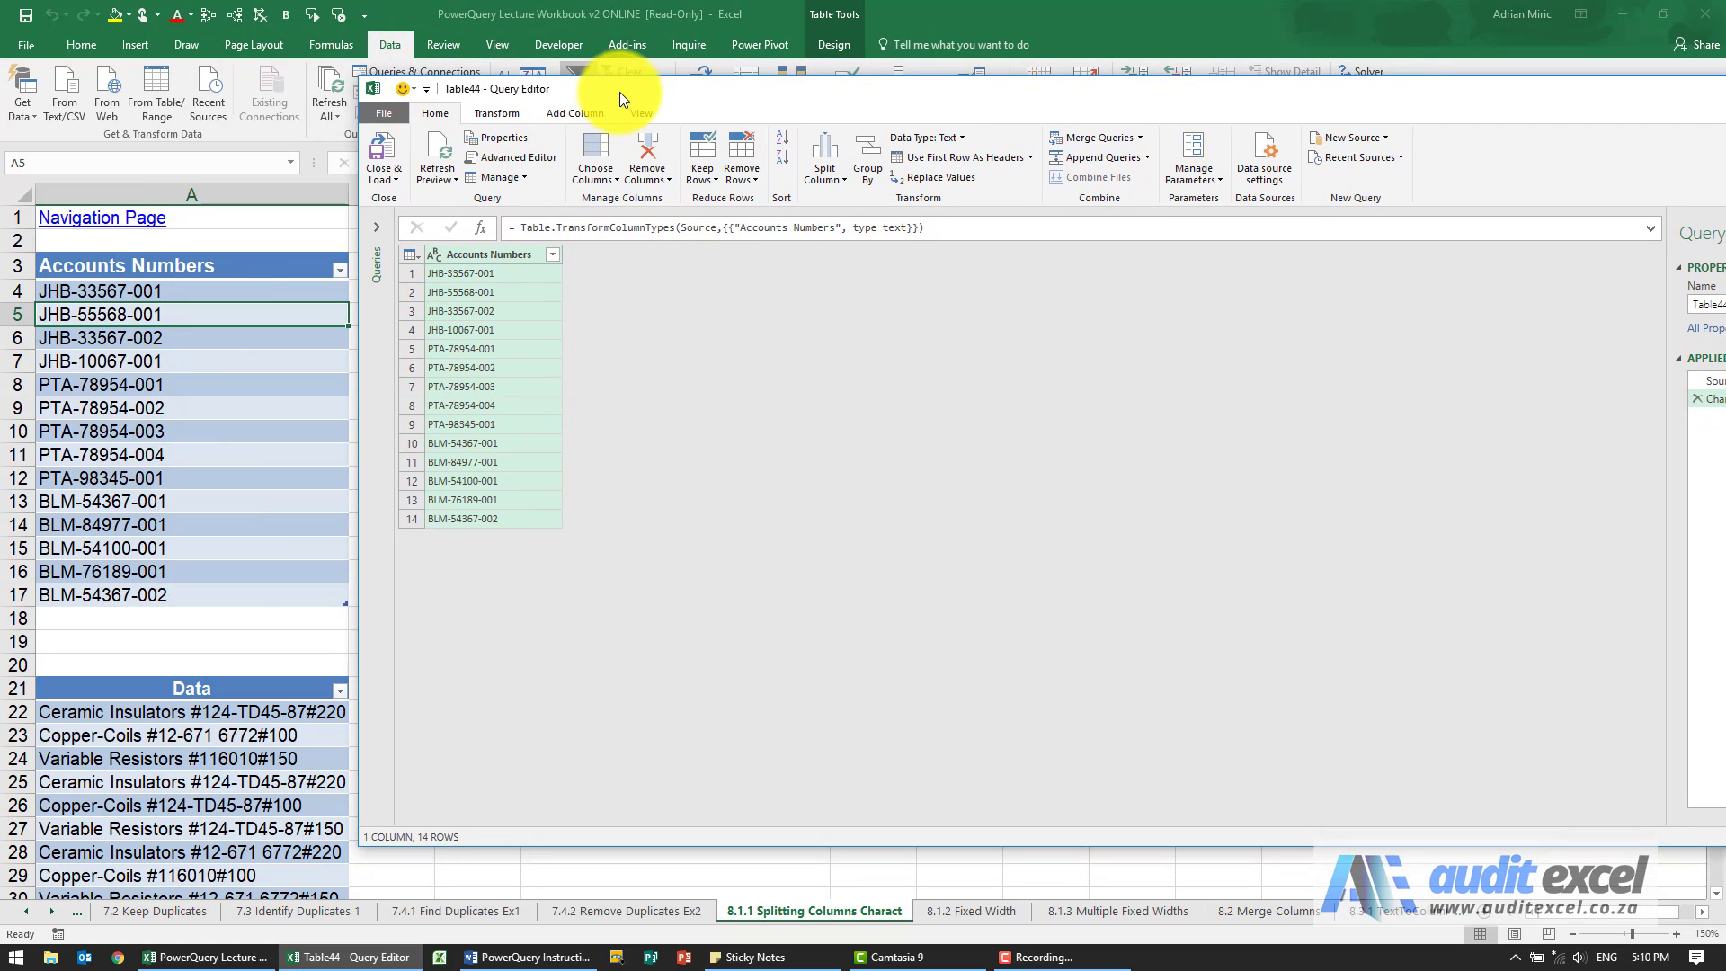
{"action": "left_click", "coordinate": [472, 257]}
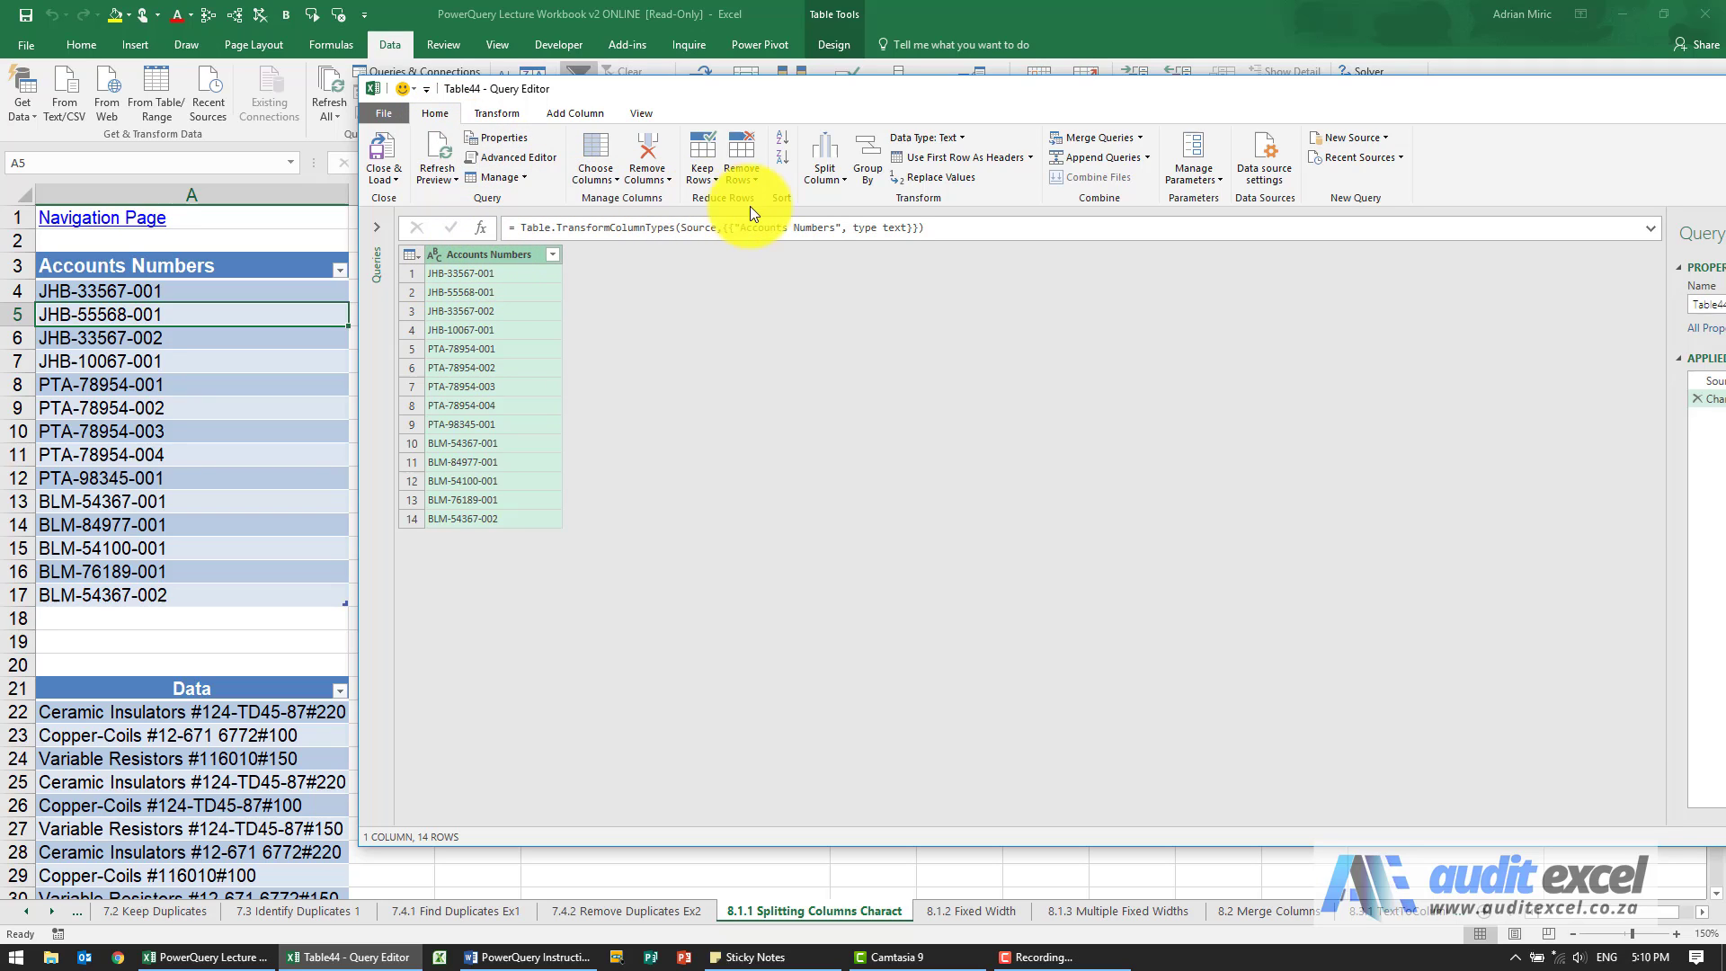
{"action": "left_click", "coordinate": [811, 177]}
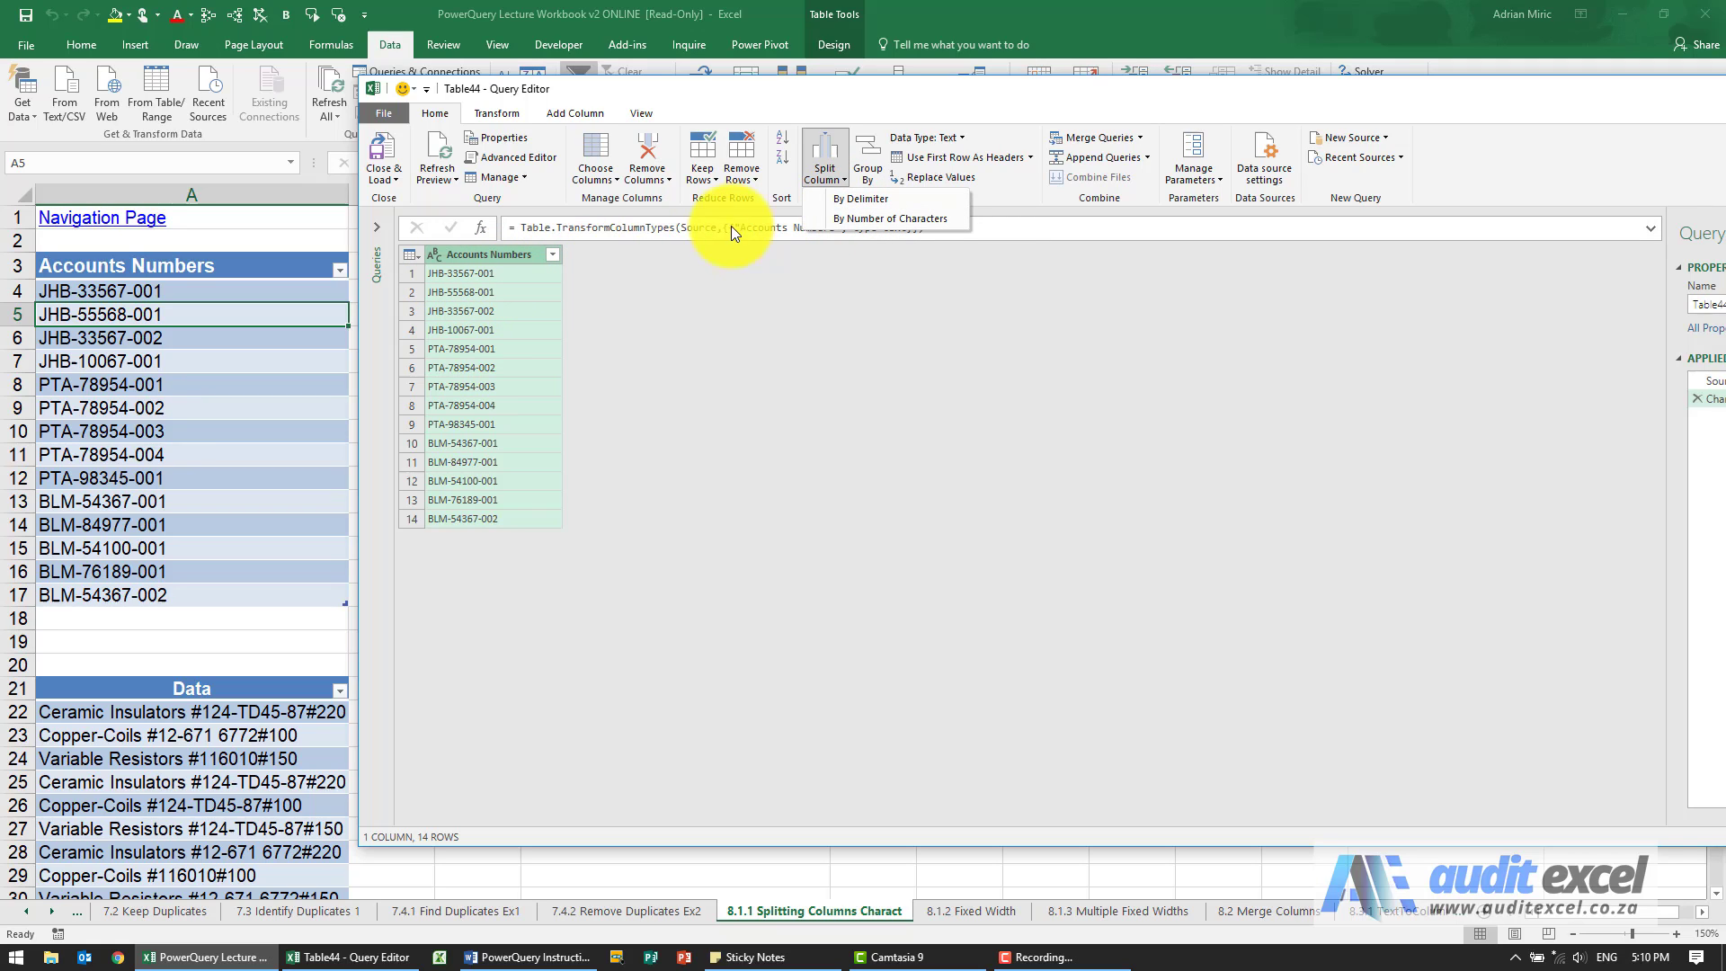
Set up Split Column by Delimiter with a custom '-' delimiter at each occurrence.
{"action": "left_click", "coordinate": [845, 198]}
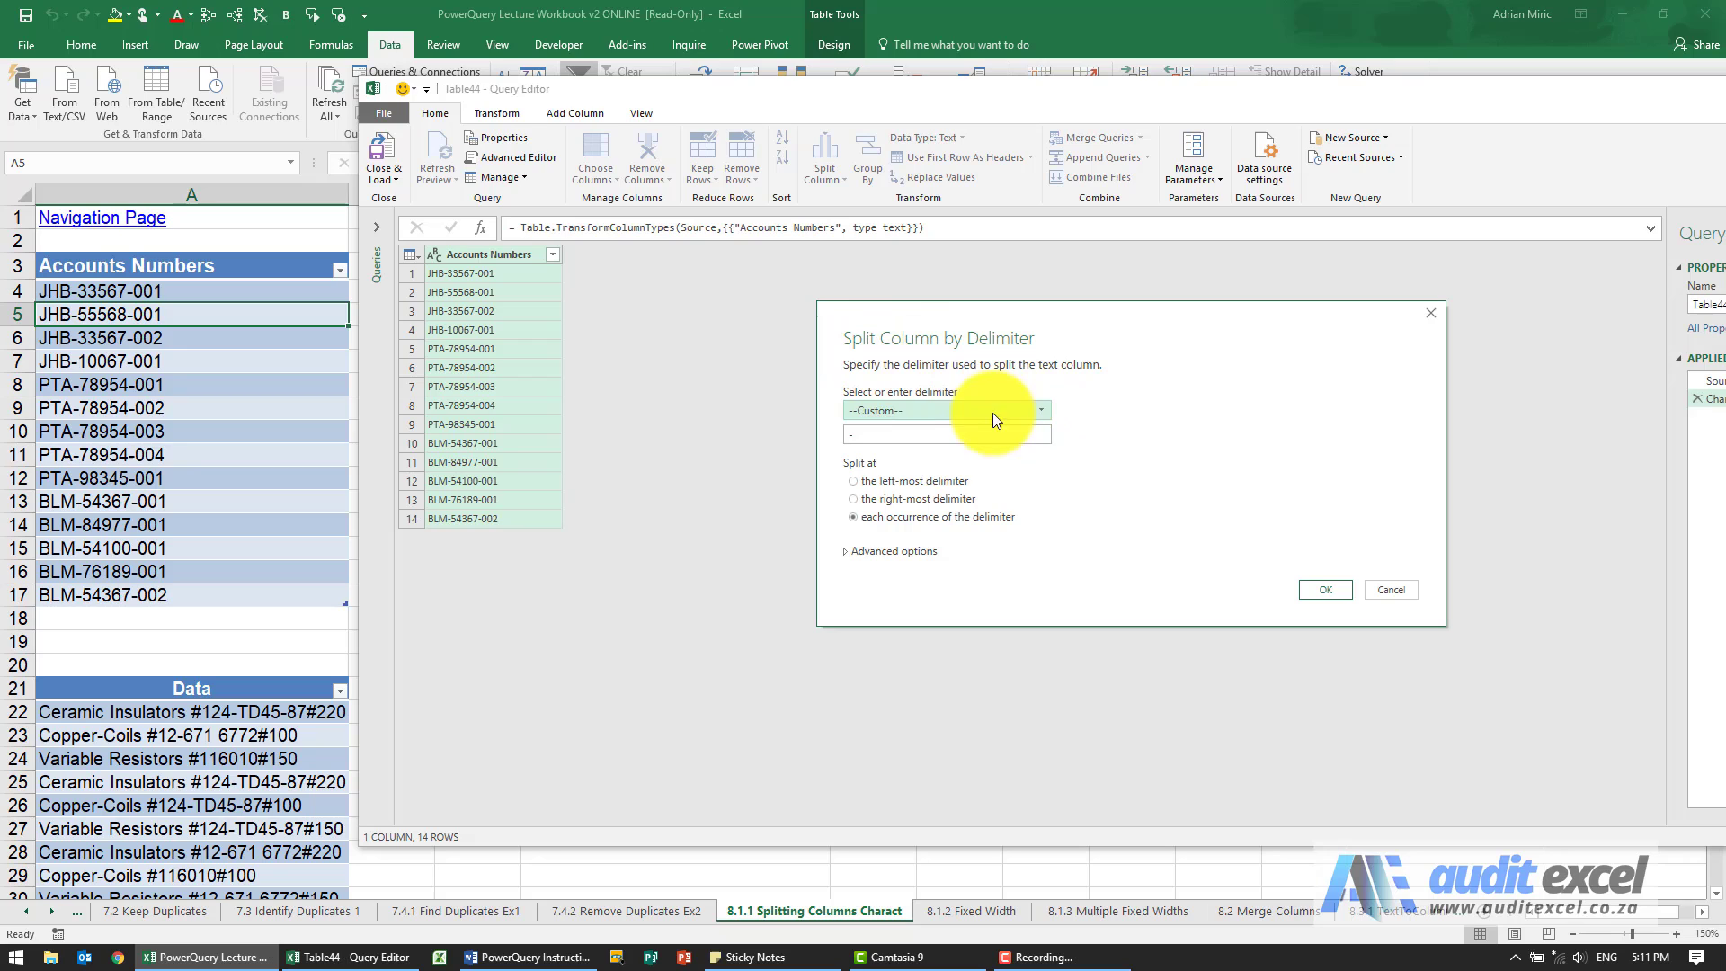
{"action": "left_click", "coordinate": [1041, 410]}
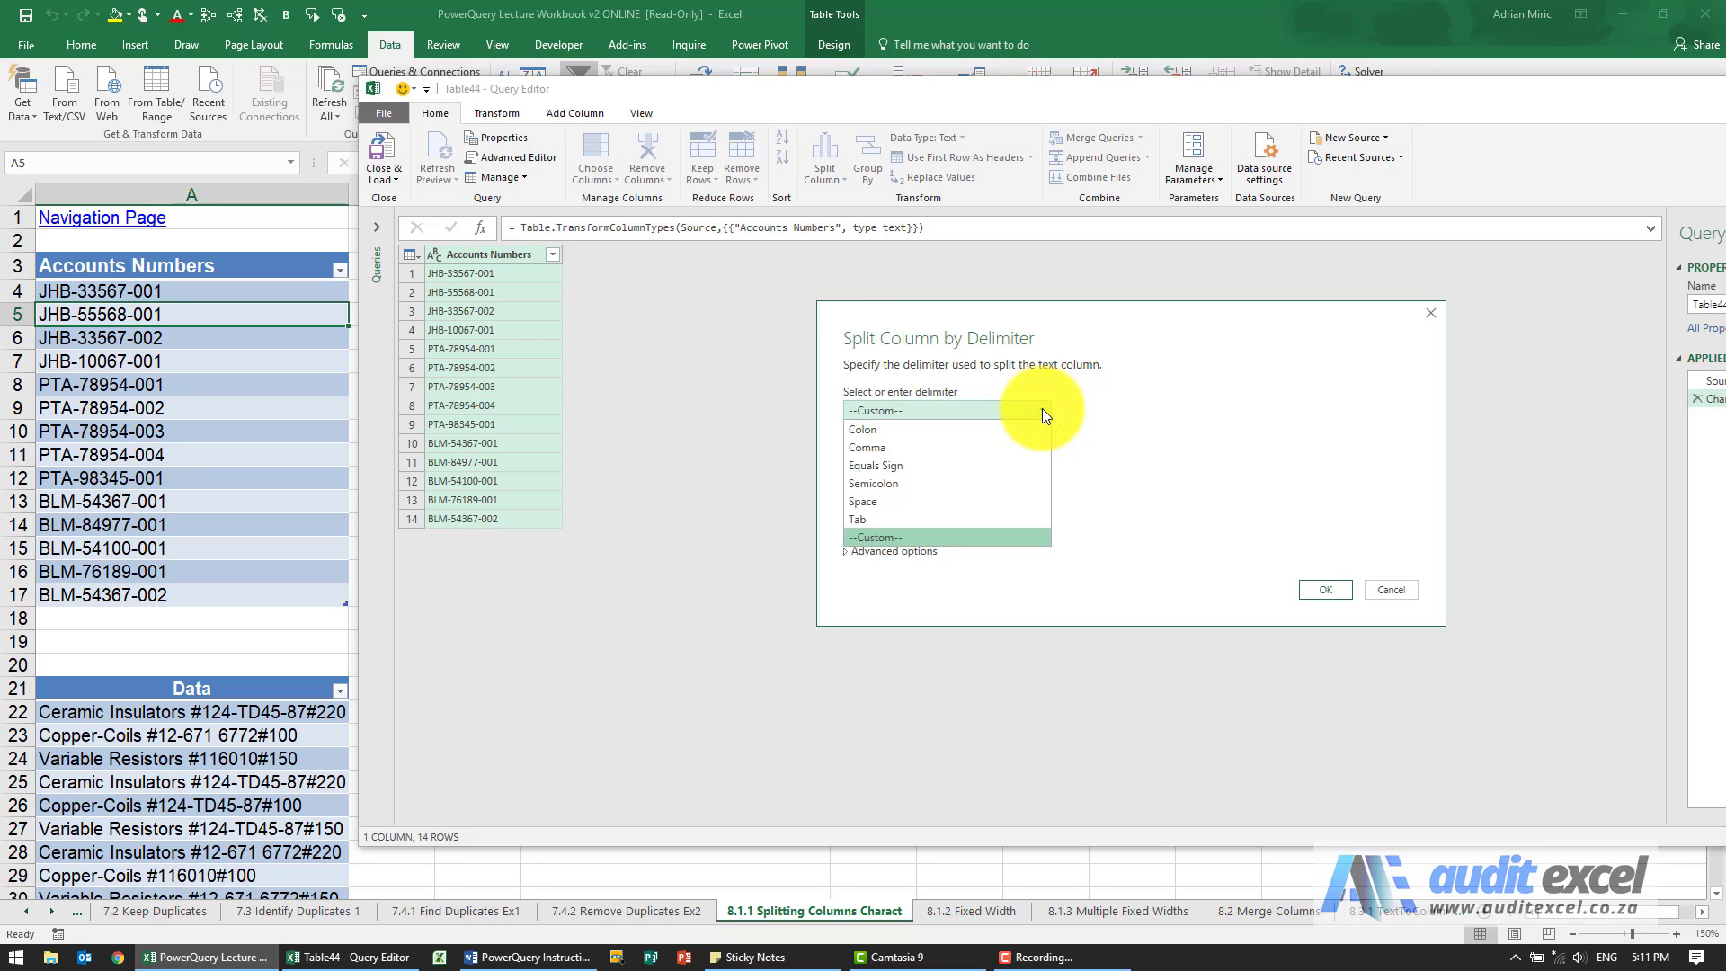
{"action": "left_click", "coordinate": [1042, 412]}
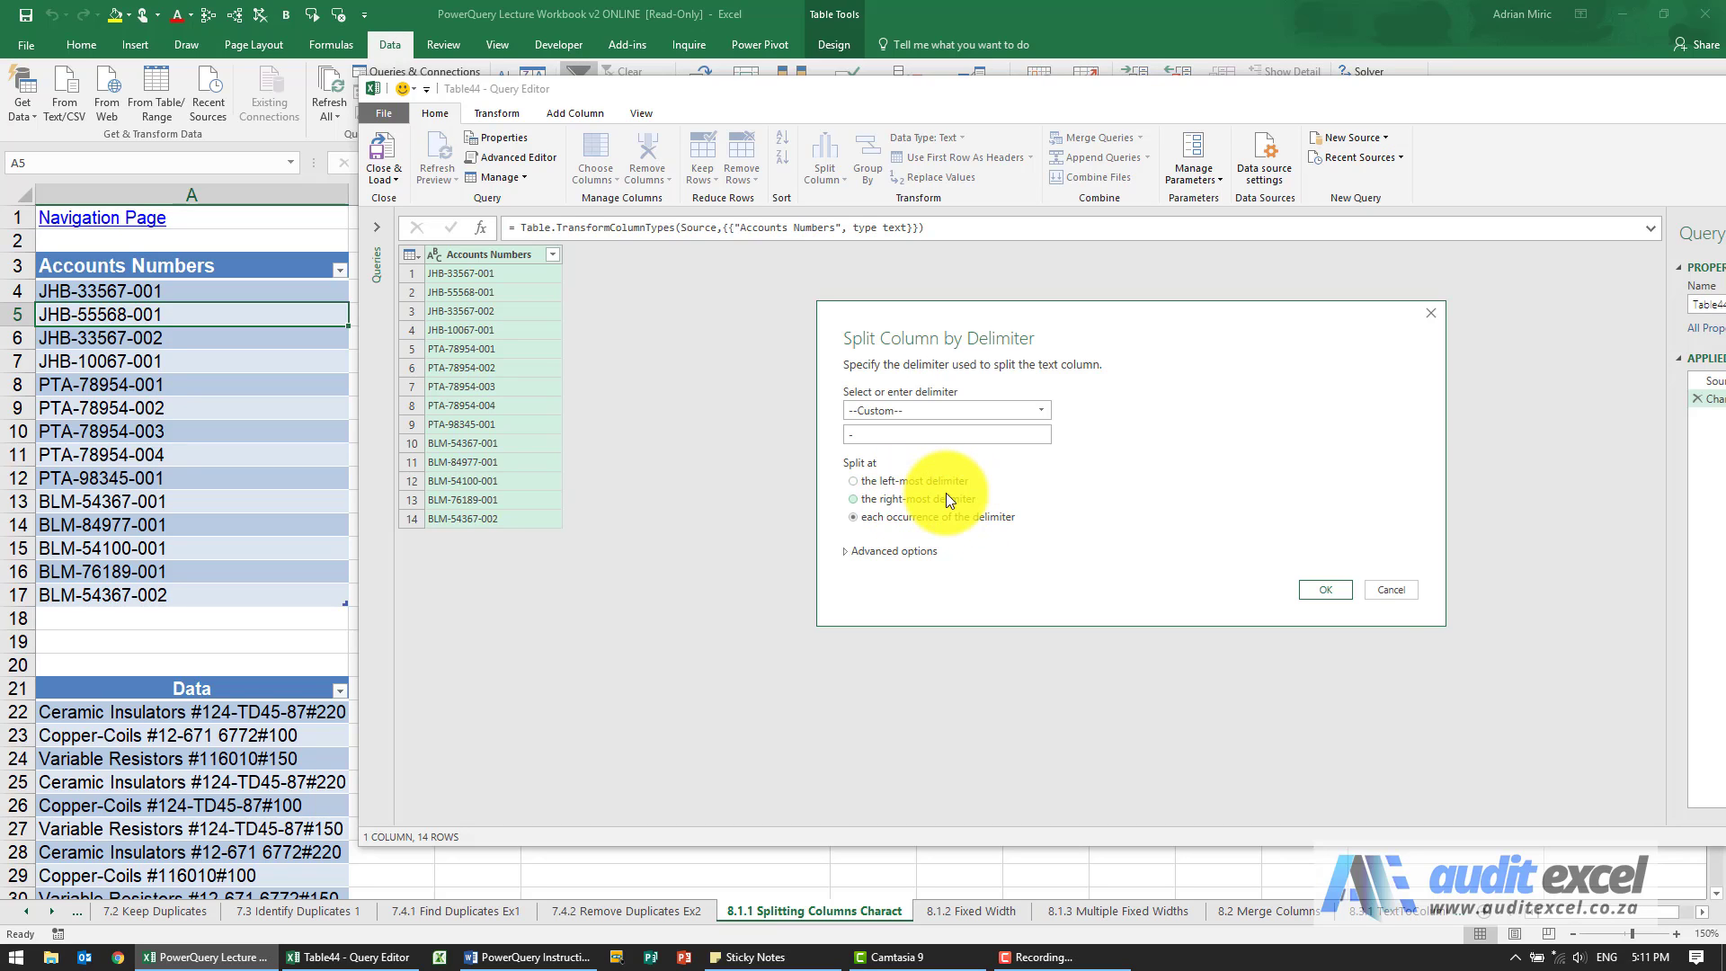
Split Accounts Numbers at every hyphen into three columns, then select Accounts Numbers.3.
{"action": "left_click", "coordinate": [1305, 590]}
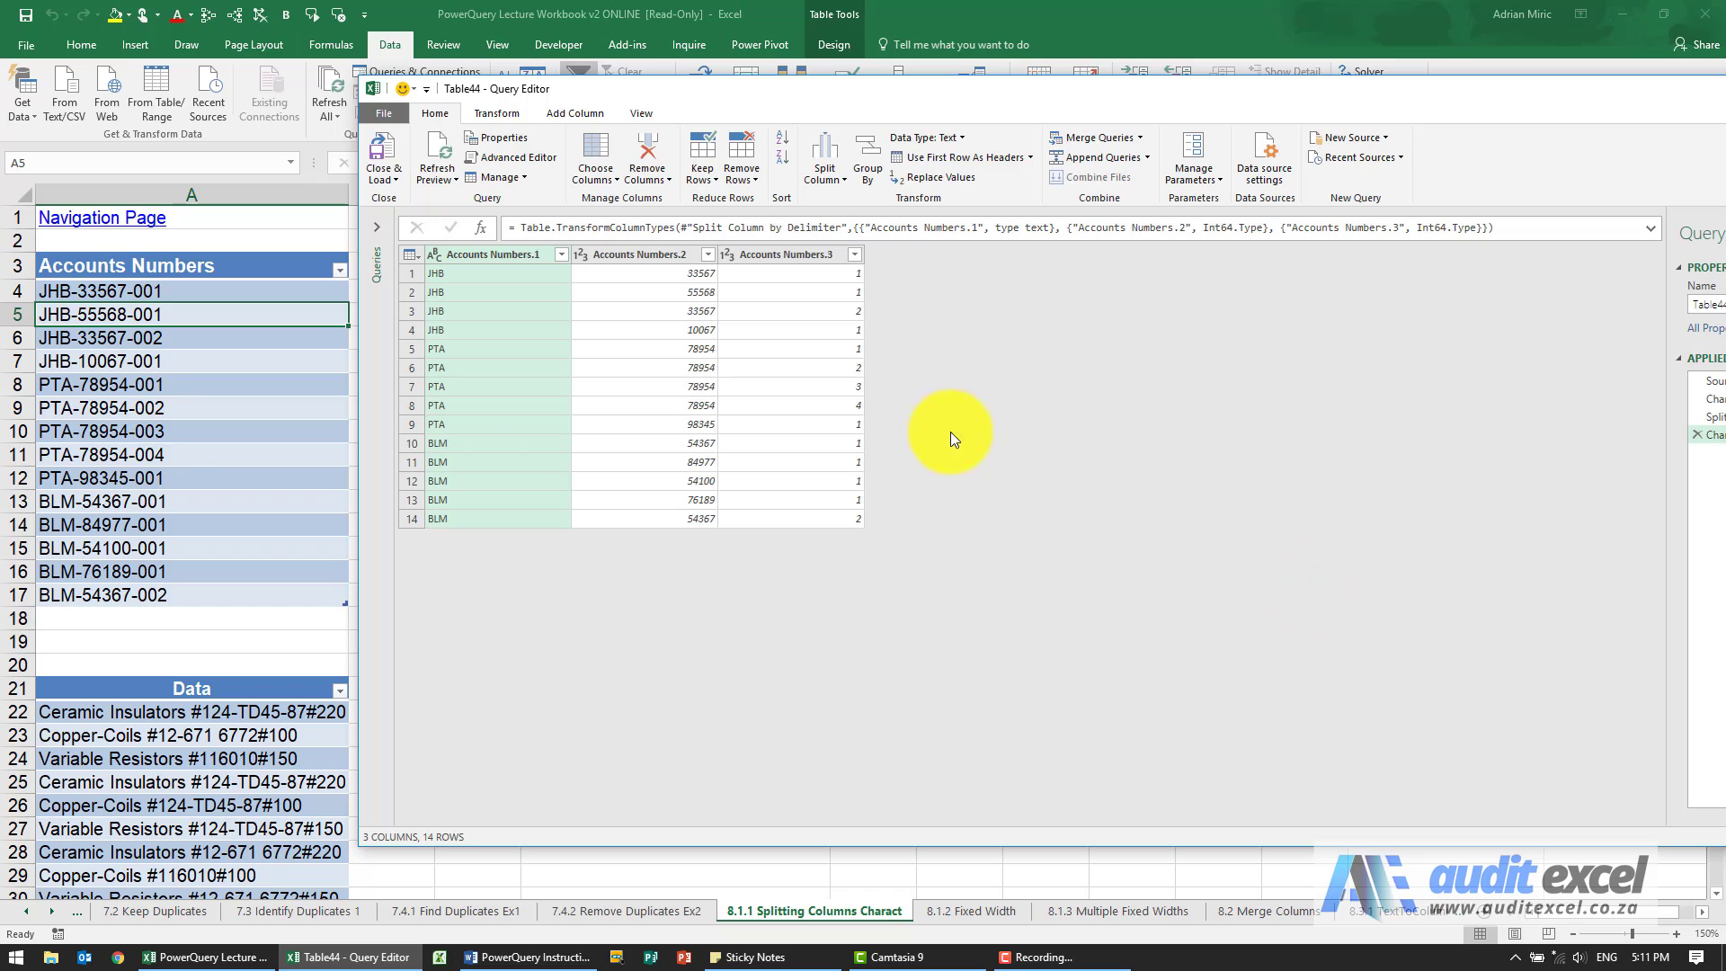
{"action": "left_click_drag", "start_coordinate": [936, 99], "coordinate": [717, 84]}
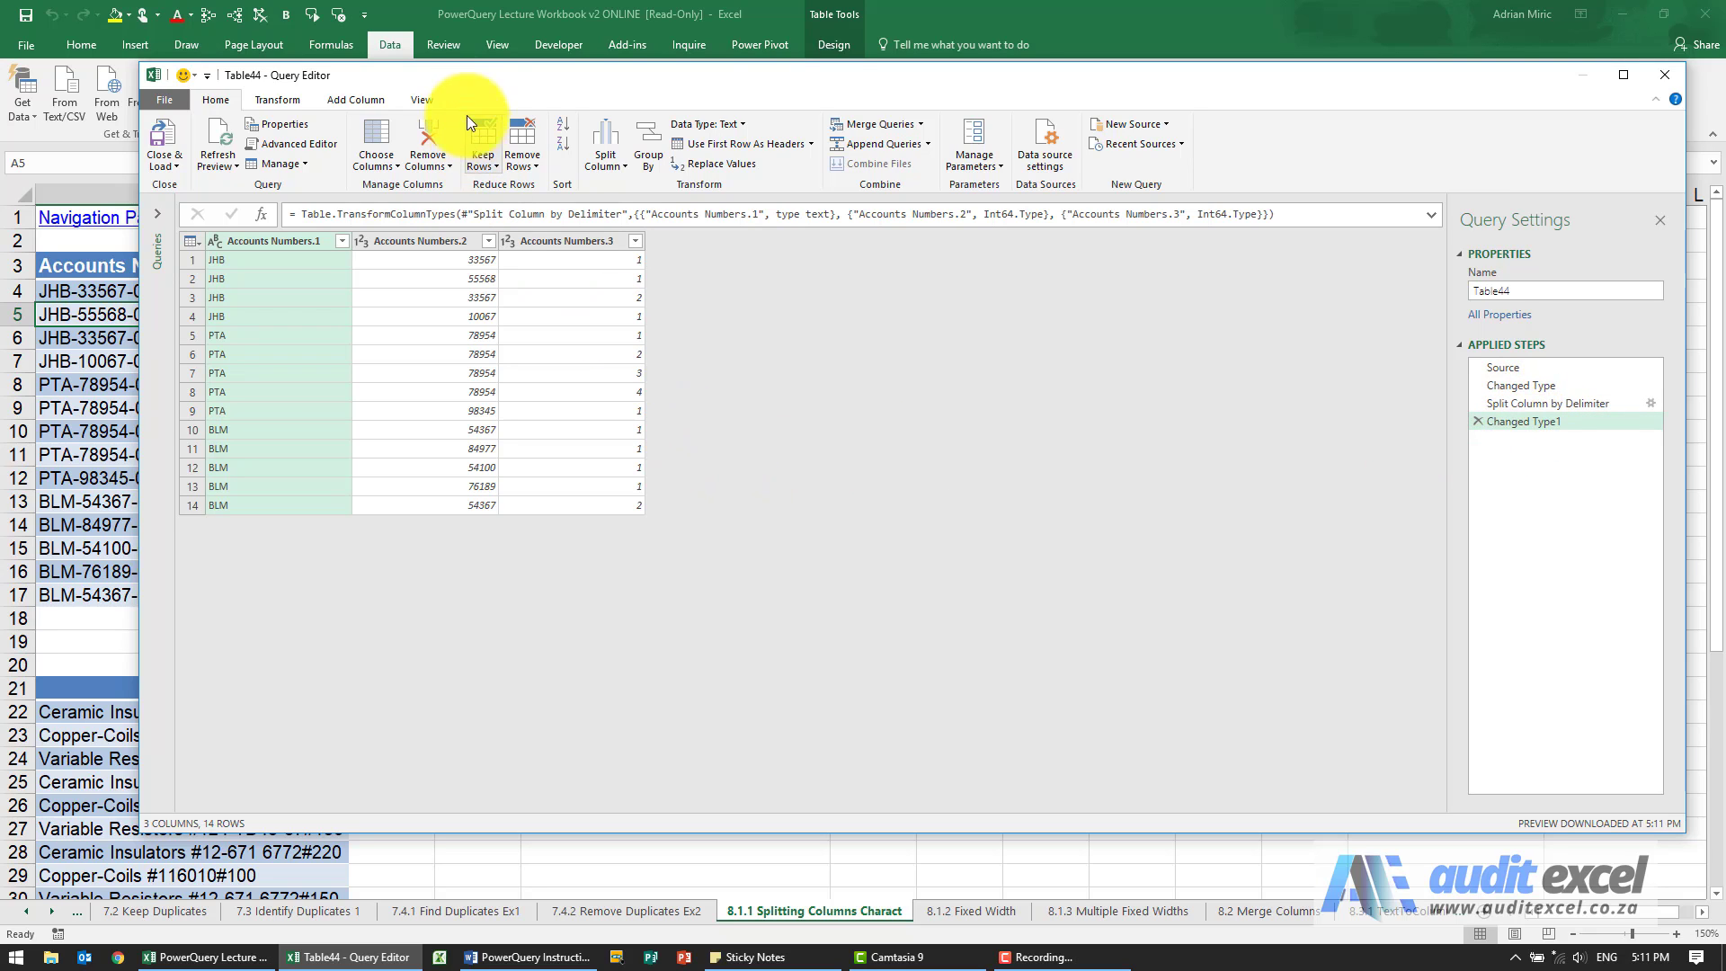
{"action": "left_click_drag", "start_coordinate": [462, 85], "coordinate": [522, 104]}
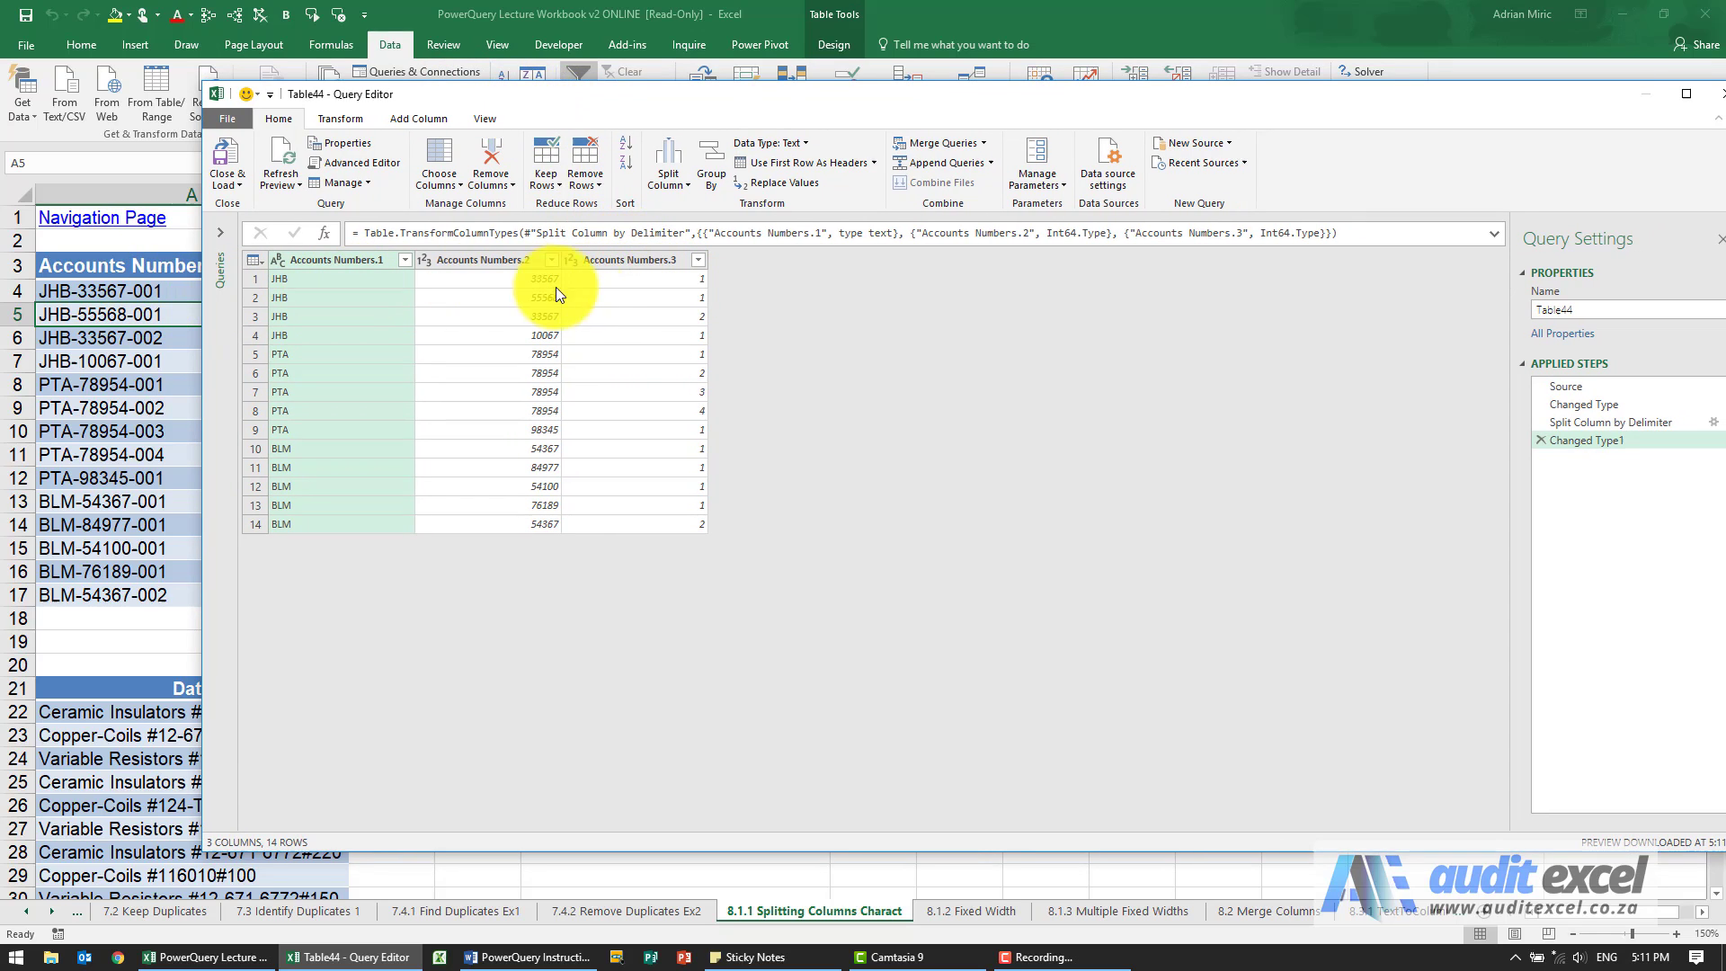
{"action": "left_click", "coordinate": [624, 259]}
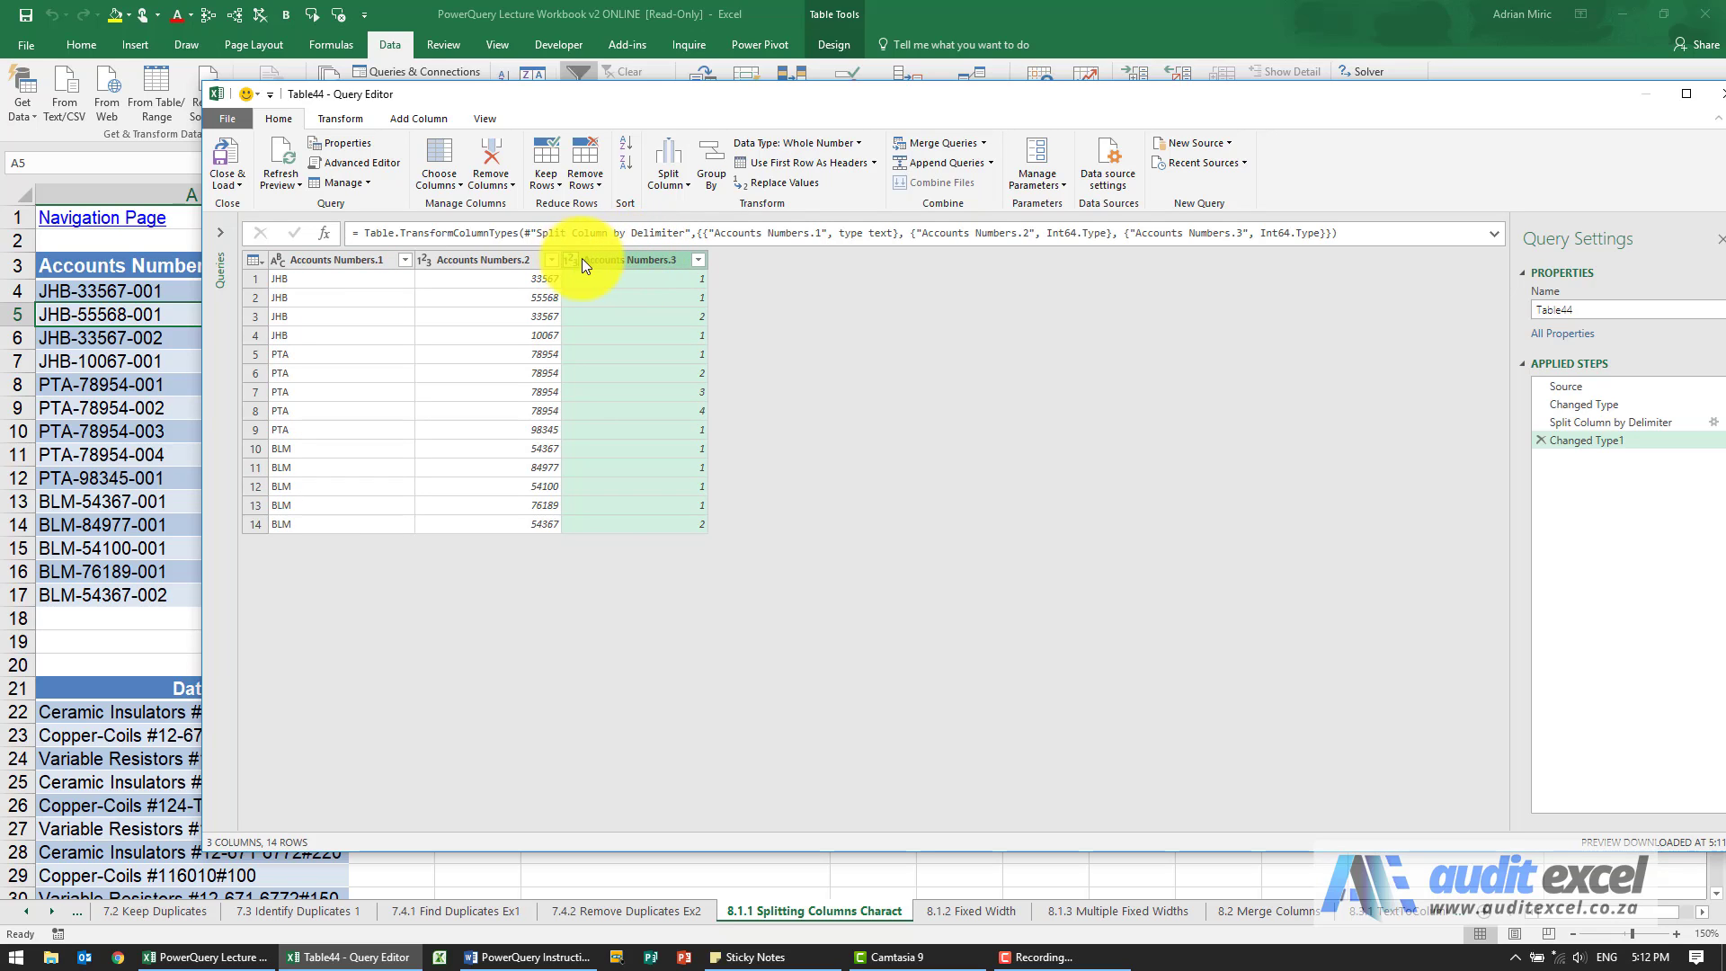
Change Accounts Numbers.3 to Text, adding it as a new Changed Type2 step.
{"action": "right_click", "coordinate": [601, 257]}
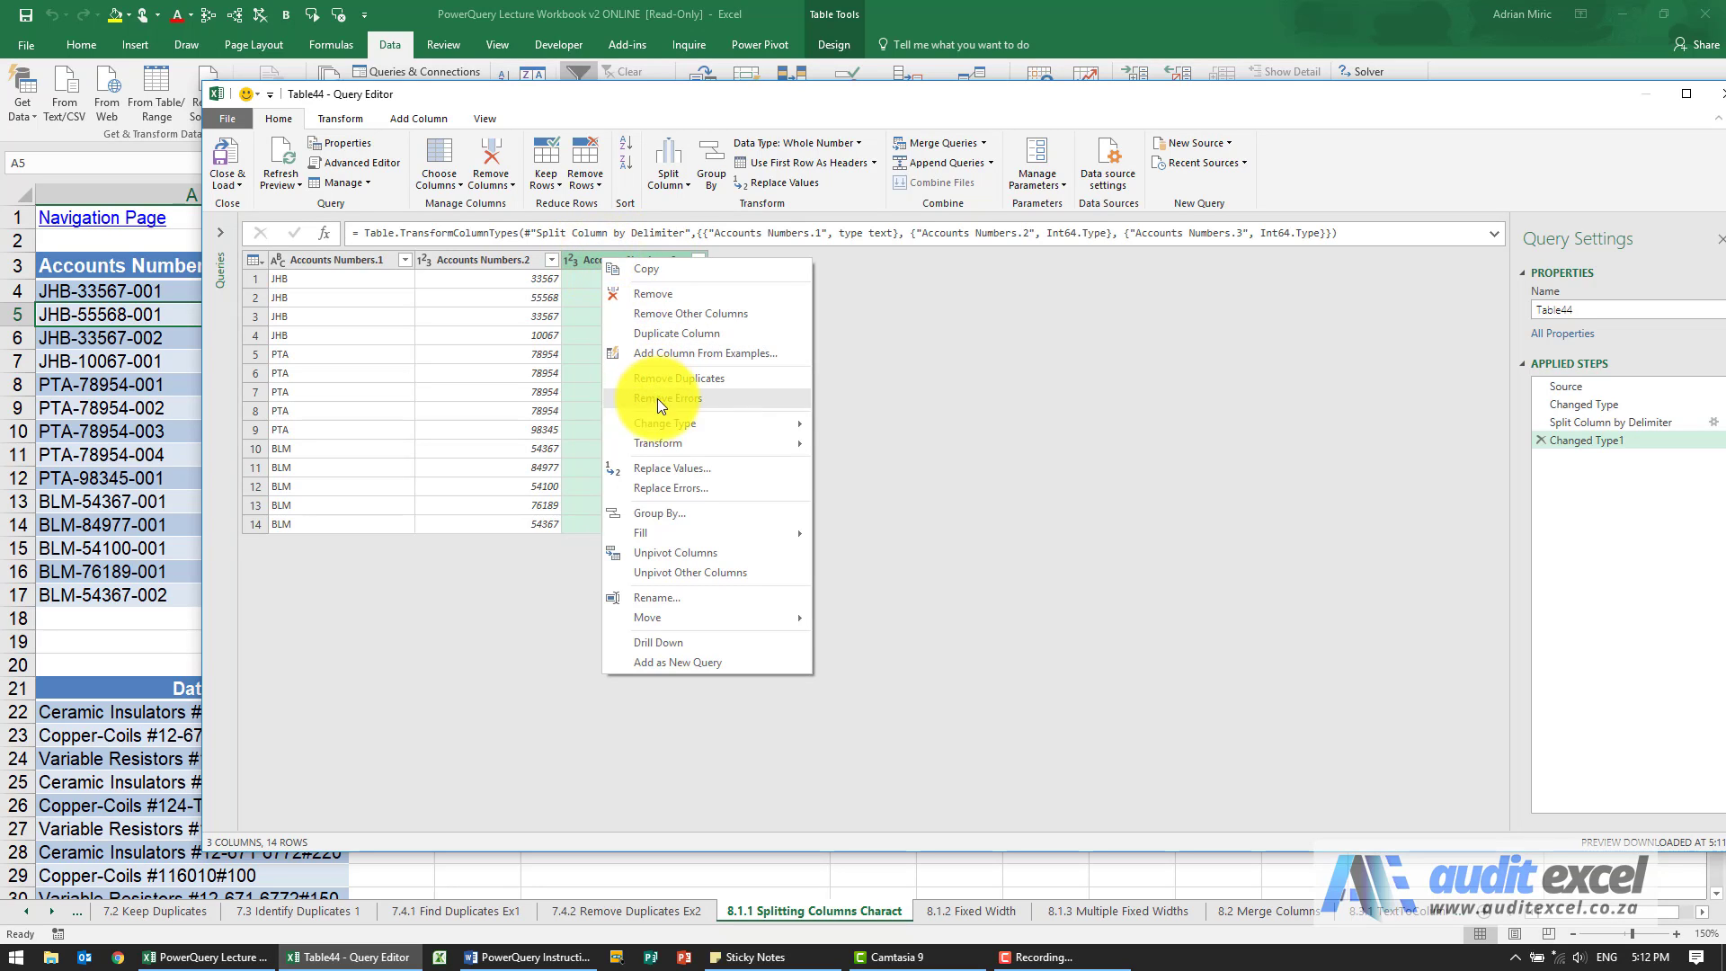
{"action": "mouse_move", "coordinate": [661, 413]}
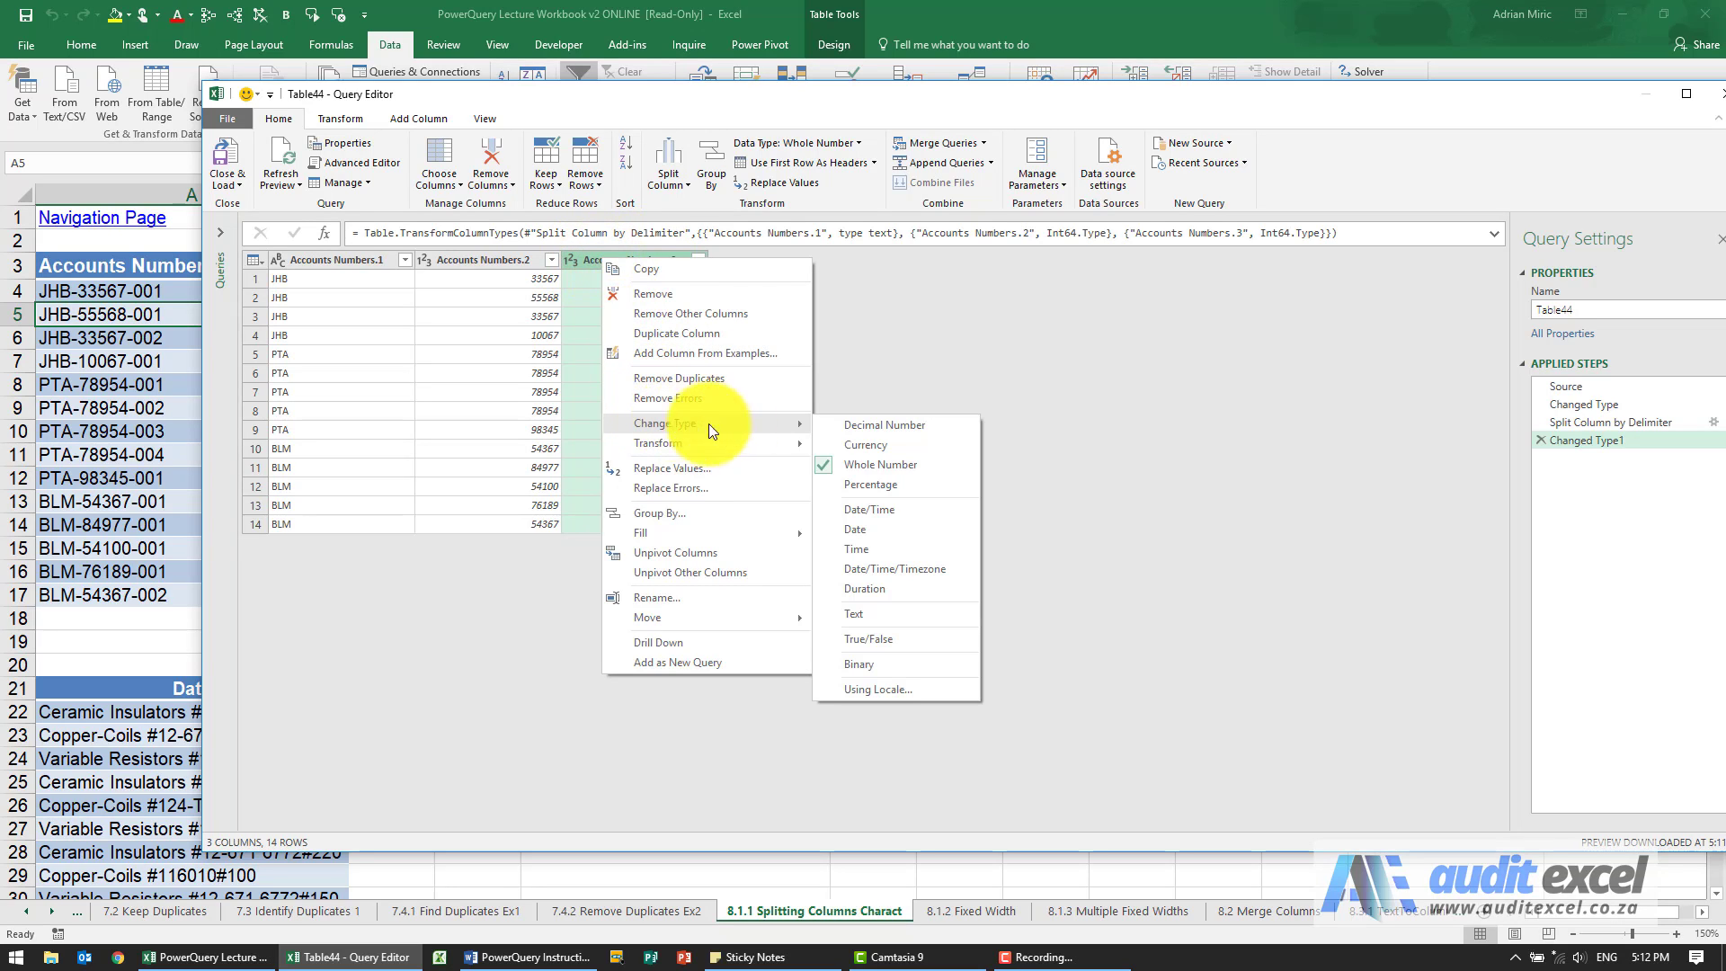
{"action": "left_click", "coordinate": [869, 611]}
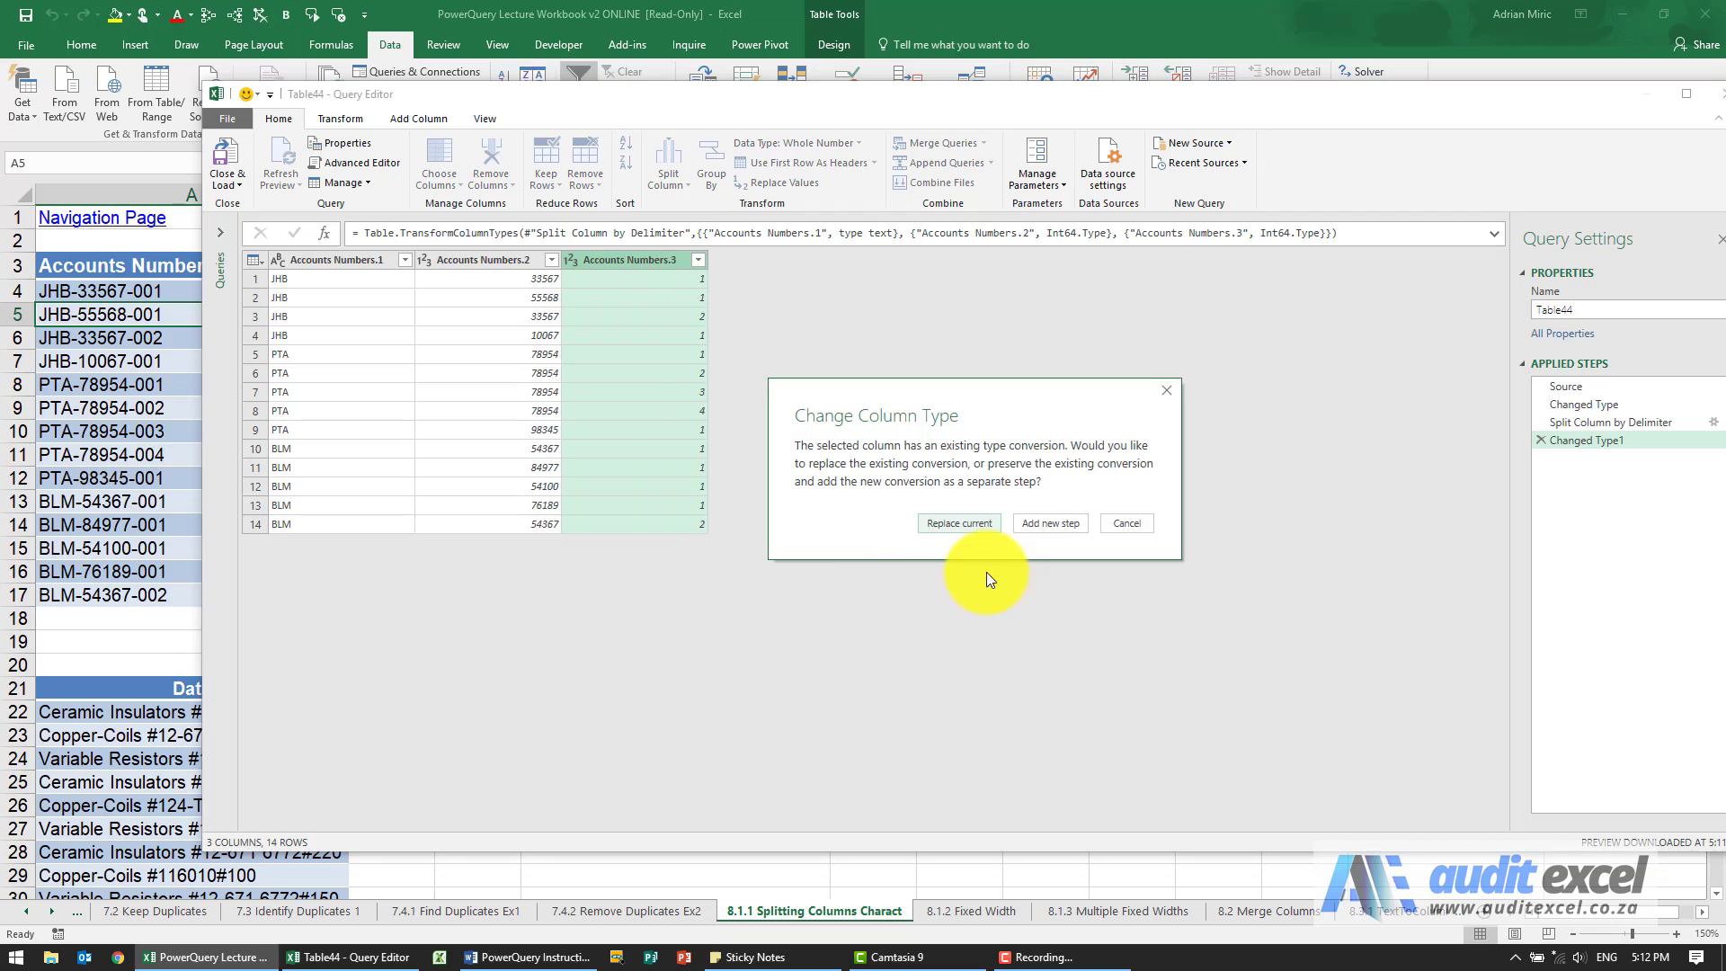
{"action": "left_click", "coordinate": [1034, 522]}
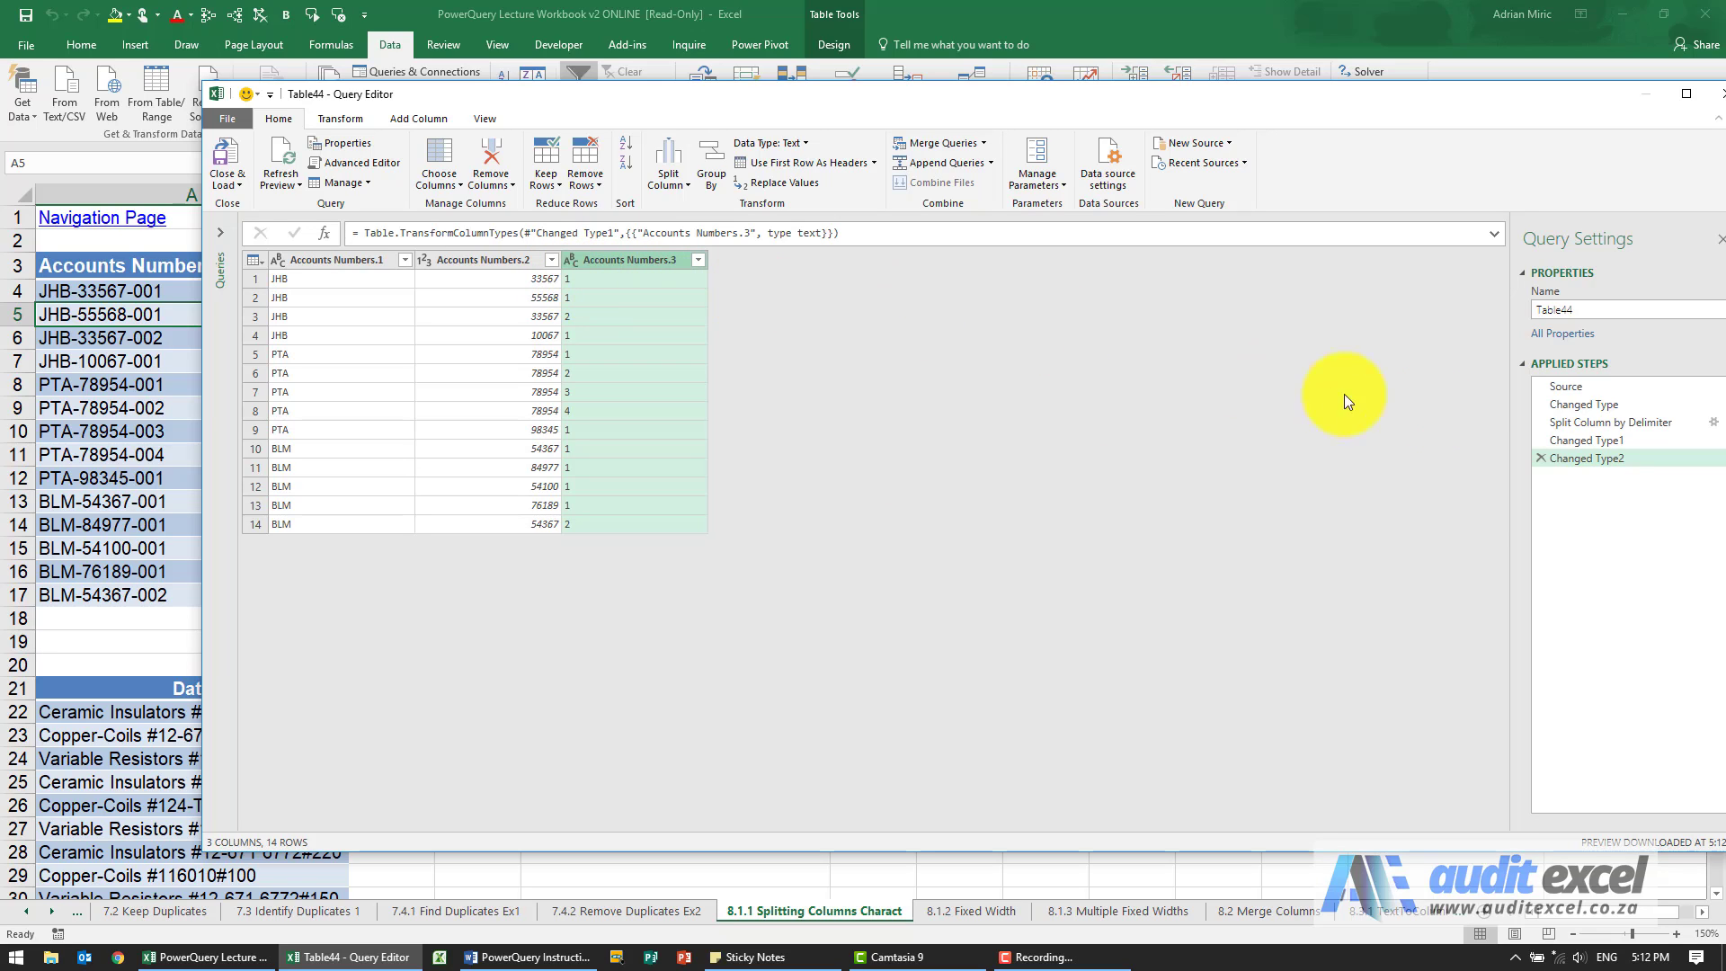
Delete the Changed Type2 and Changed Type1 steps so Accounts Numbers.3 keeps 001–004 as text.
{"action": "left_click", "coordinate": [1539, 457]}
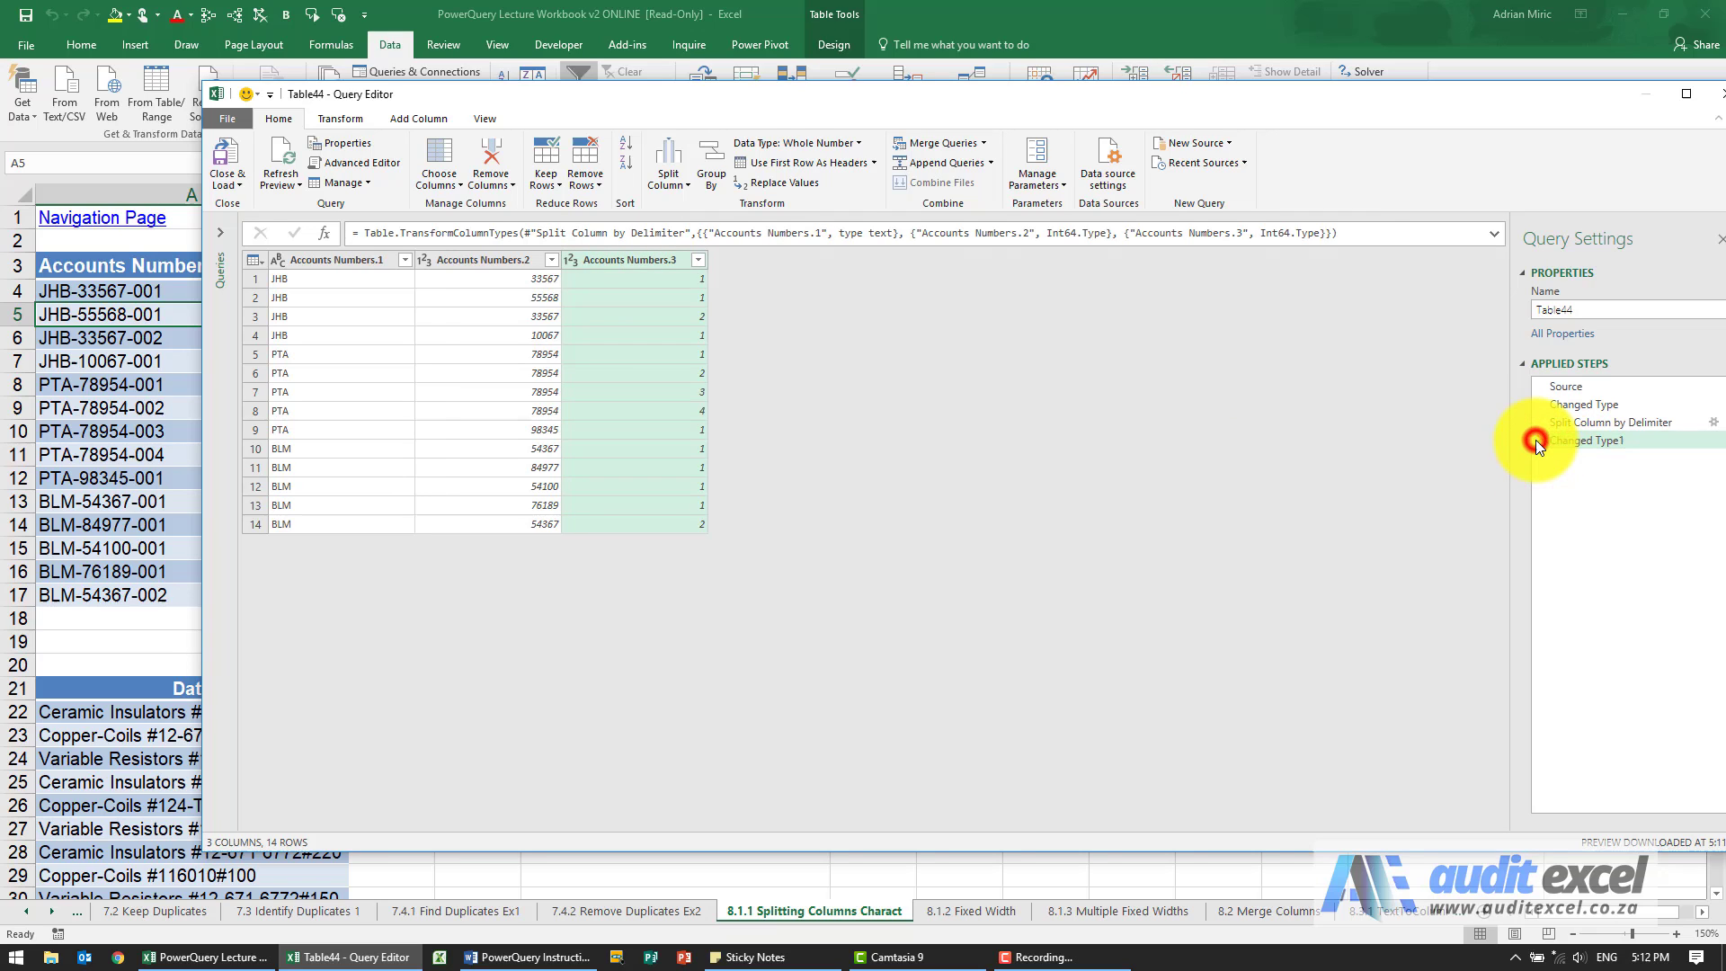
{"action": "left_click", "coordinate": [1535, 440]}
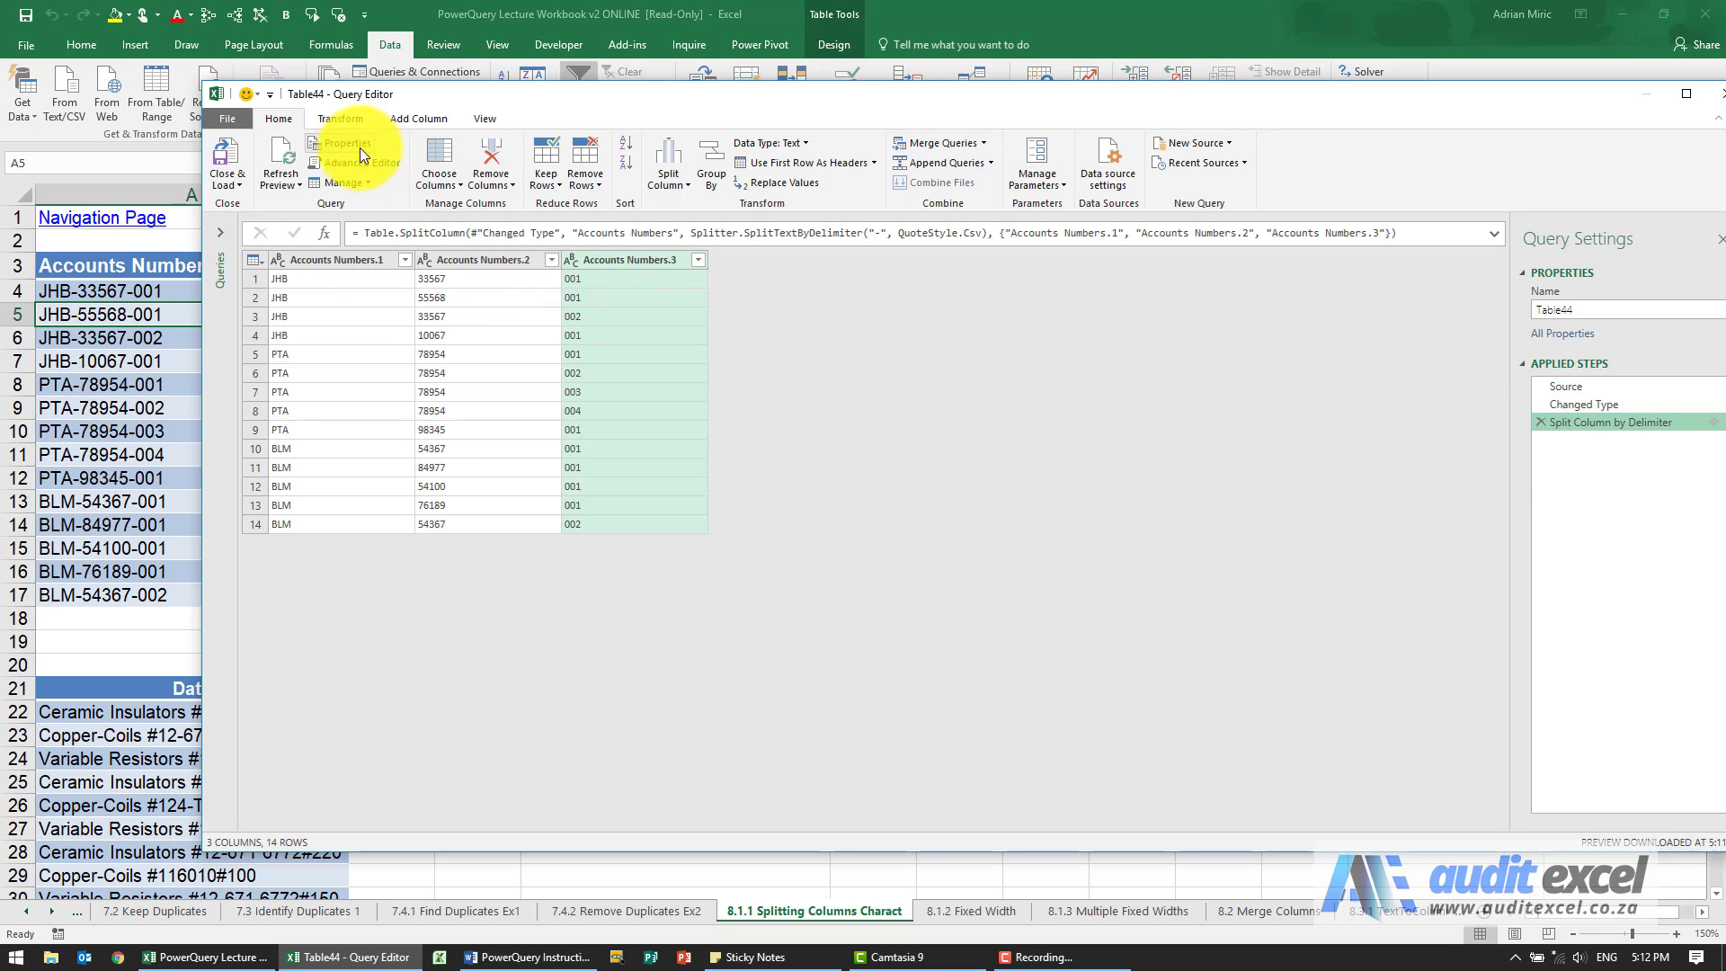
{"action": "left_click", "coordinate": [350, 123]}
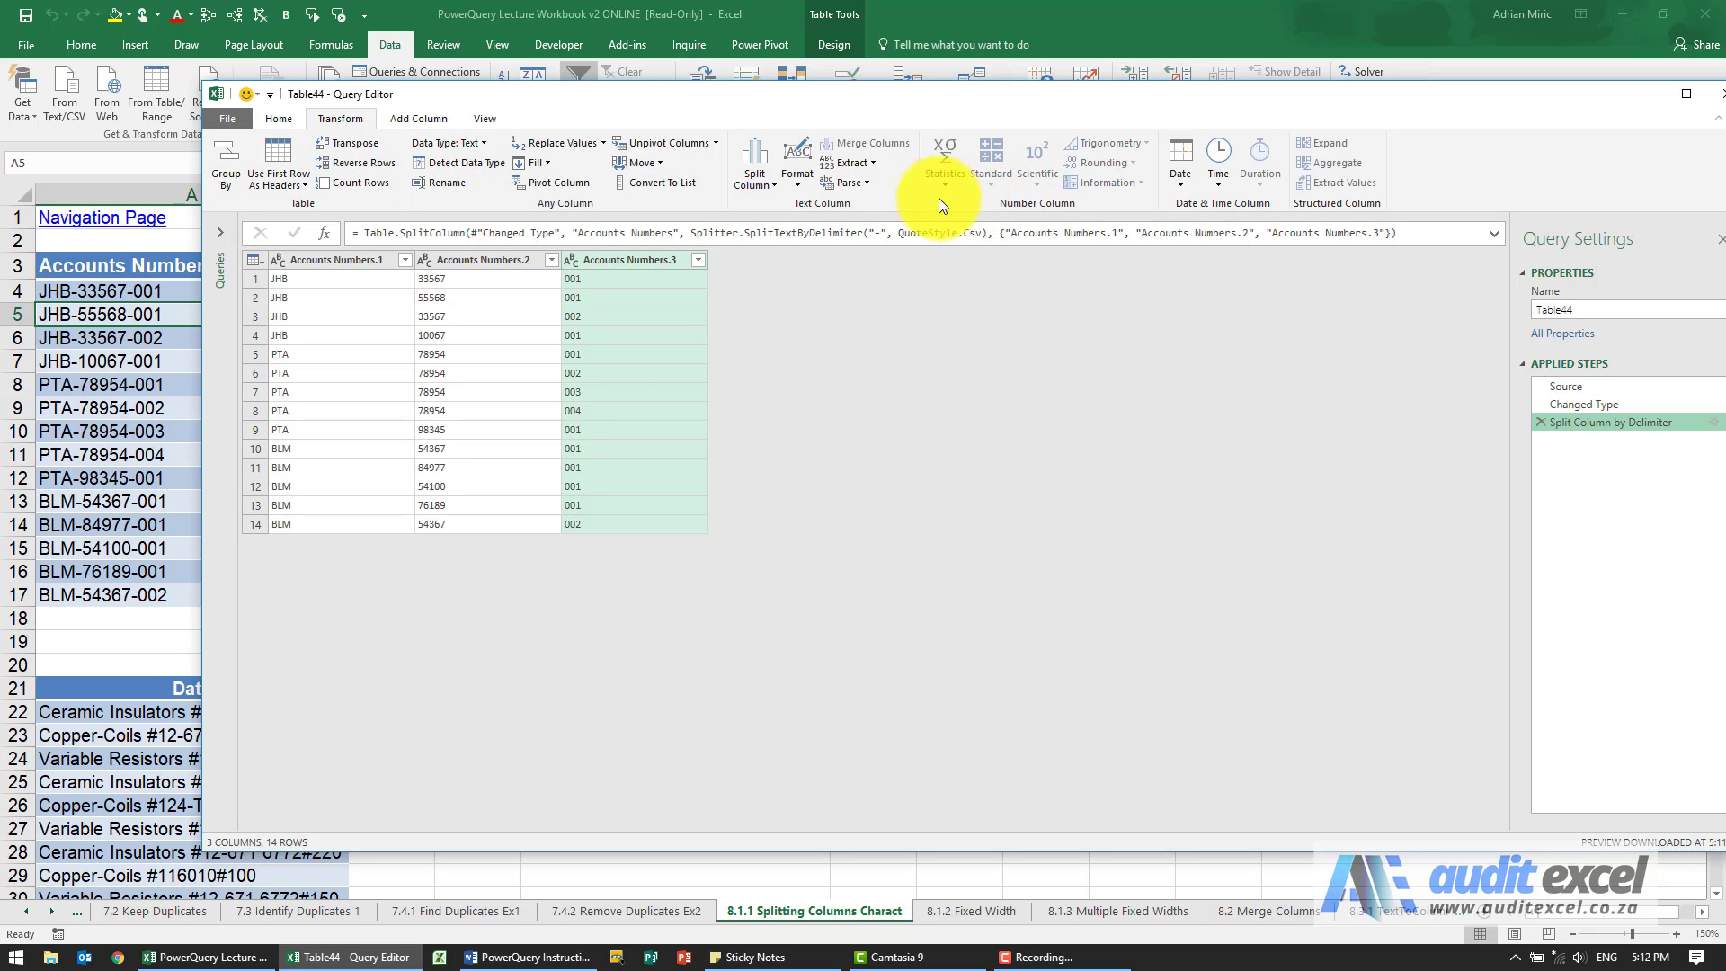
{"action": "left_click", "coordinate": [784, 178]}
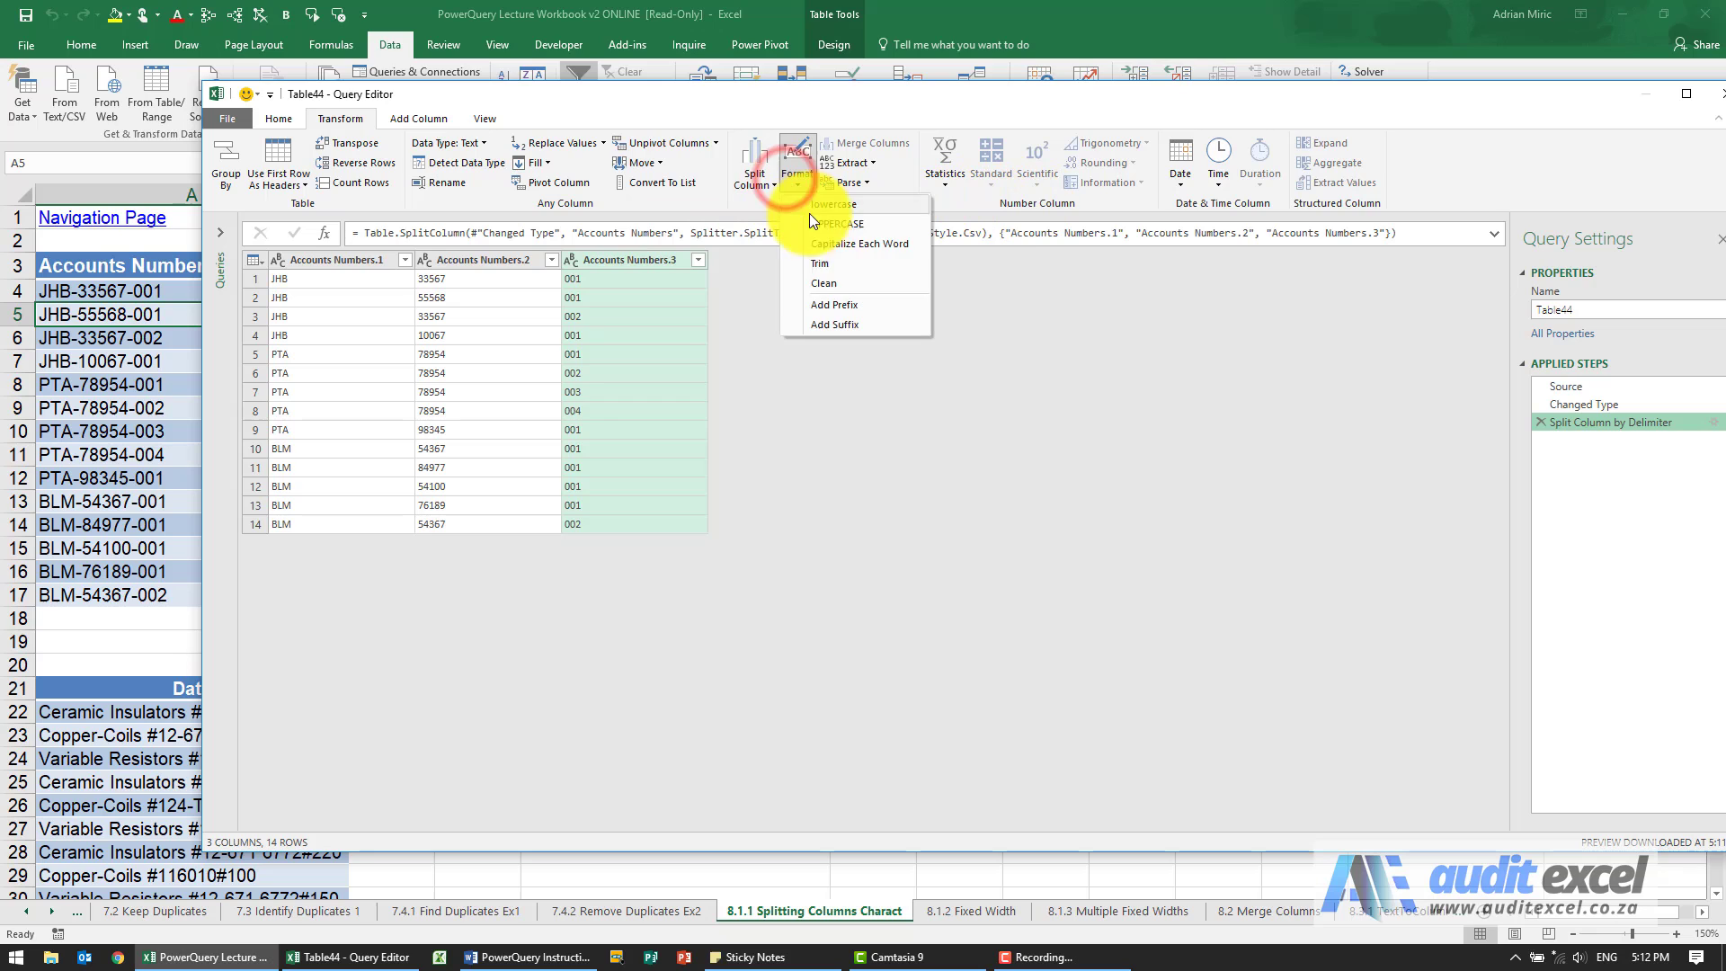
{"action": "left_click", "coordinate": [802, 184]}
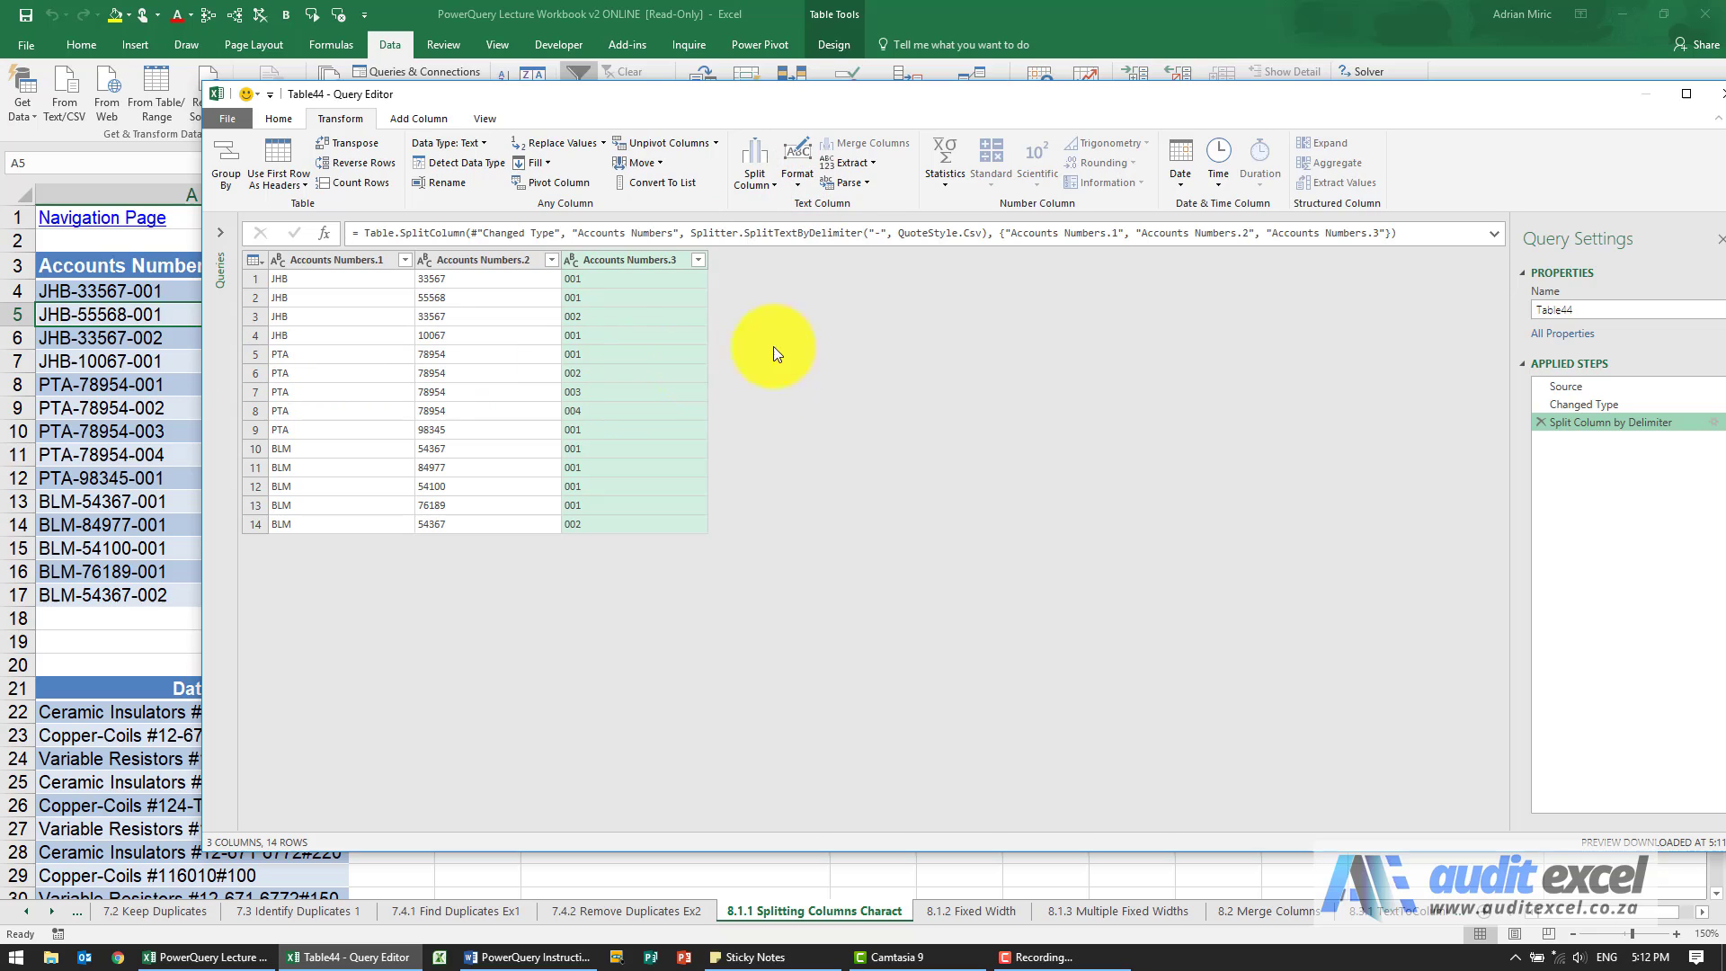
Close the Power Query Editor, keeping the query changes.
{"action": "left_click", "coordinate": [692, 589]}
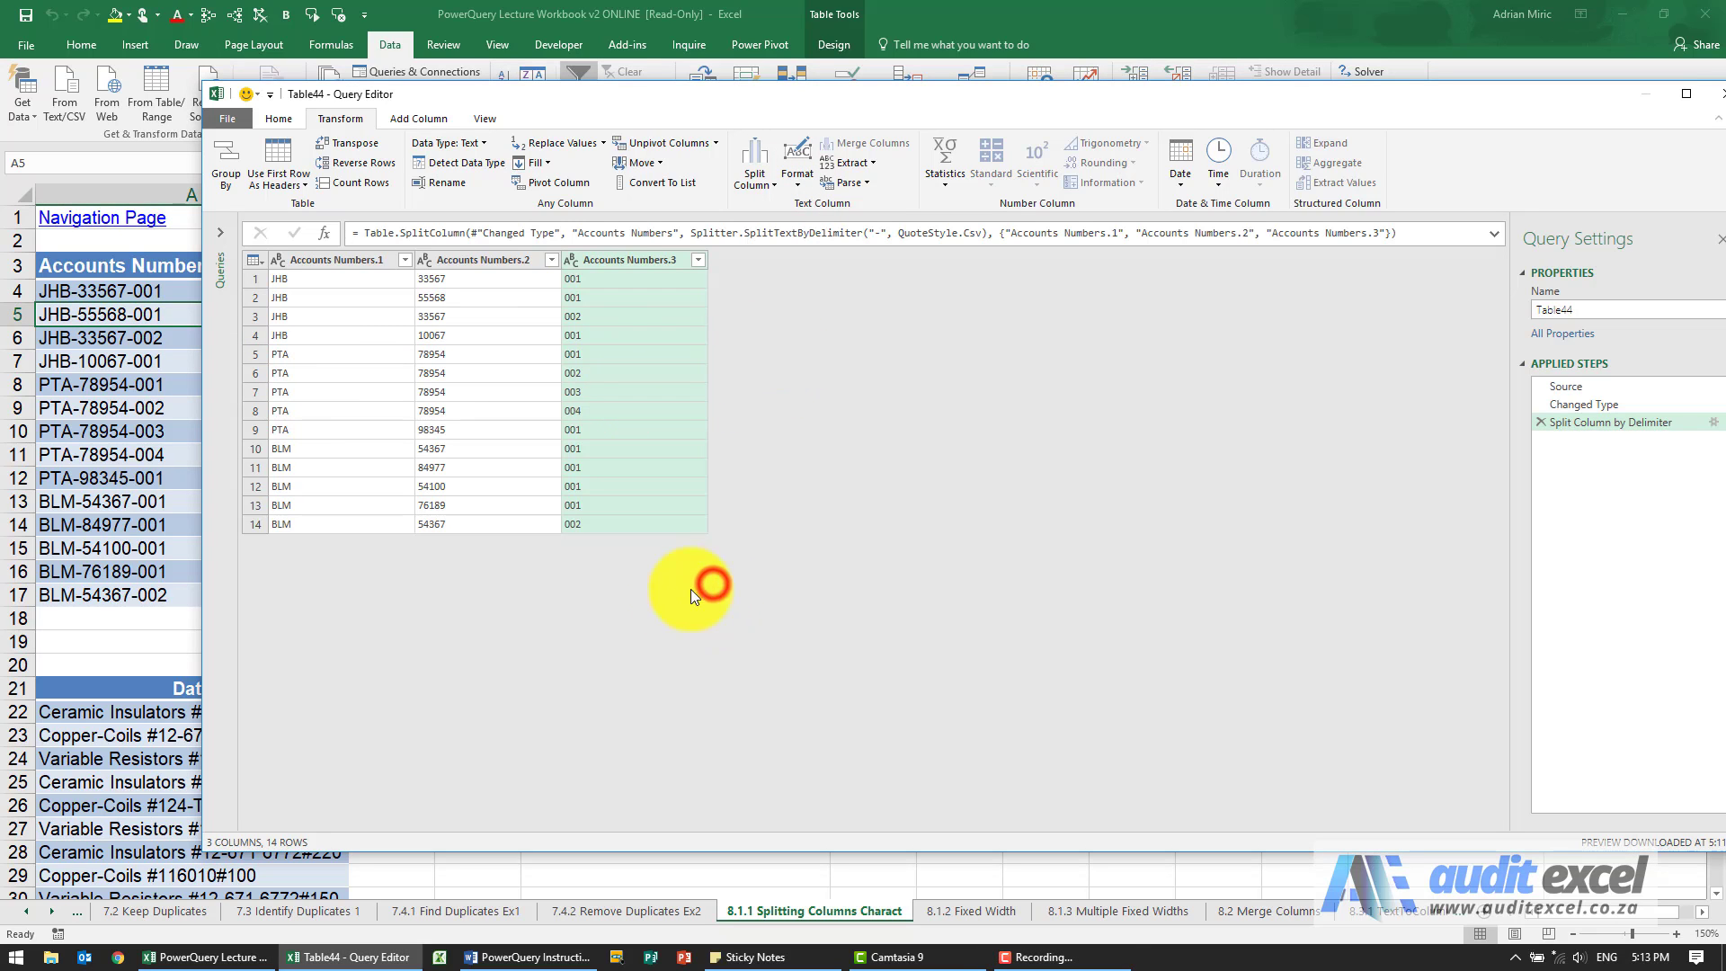
{"action": "left_click_drag", "start_coordinate": [1185, 105], "coordinate": [1049, 110]}
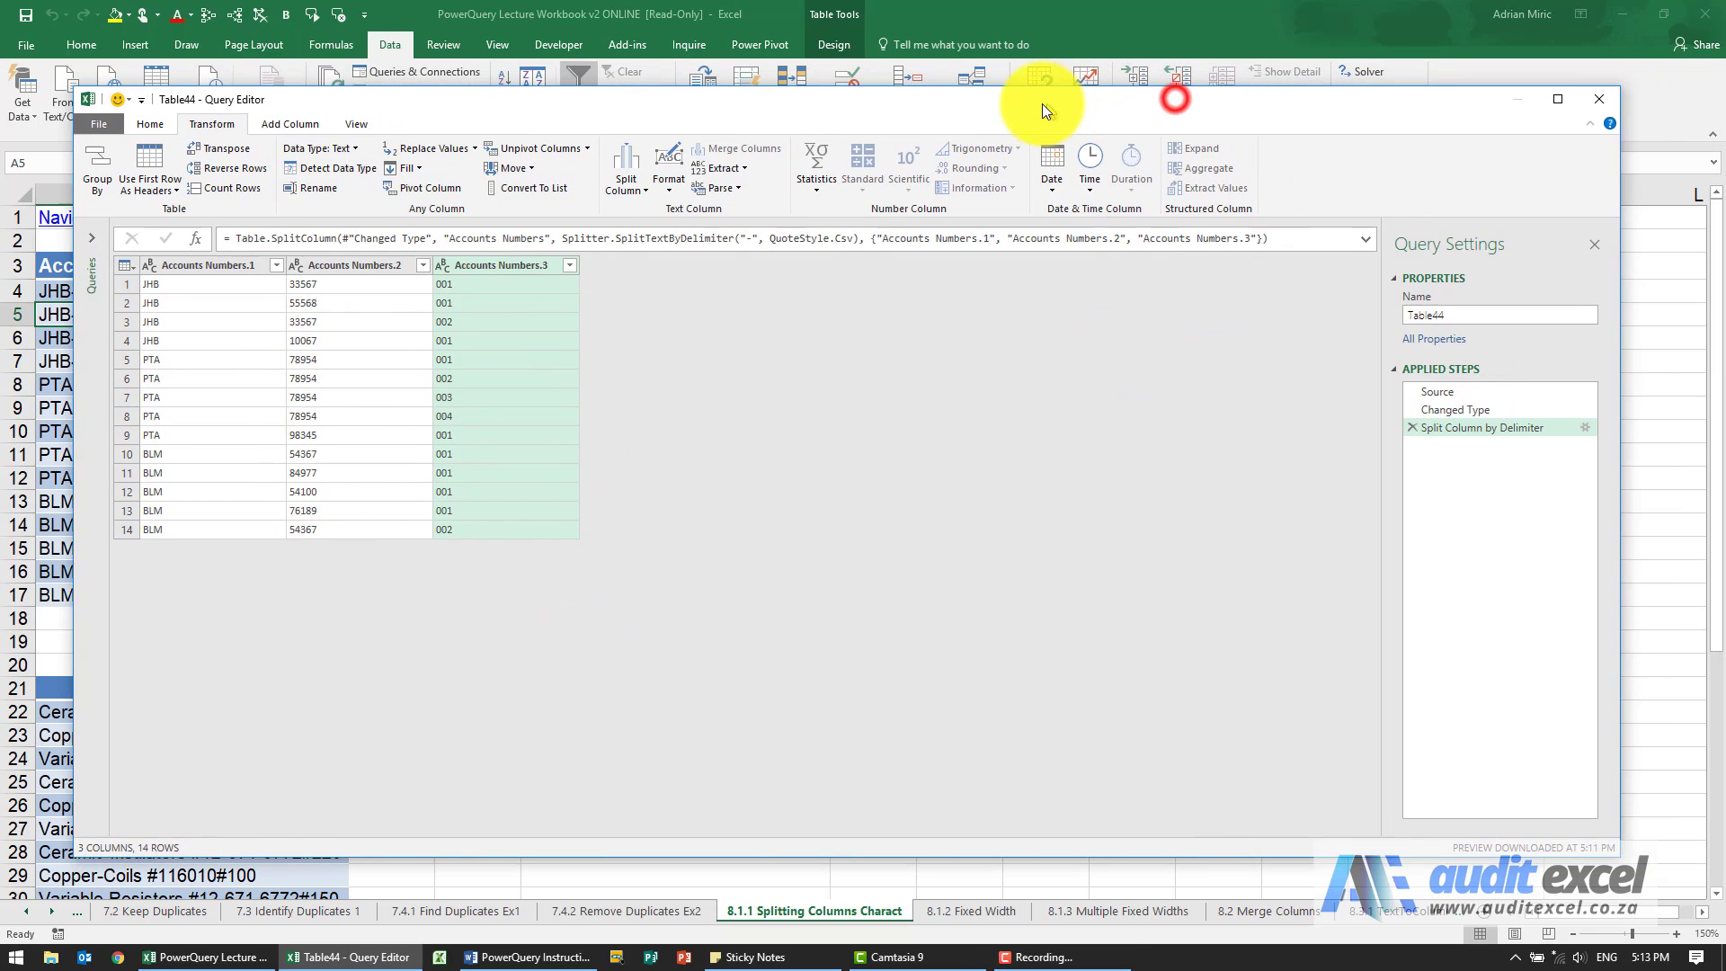
{"action": "left_click", "coordinate": [1587, 105]}
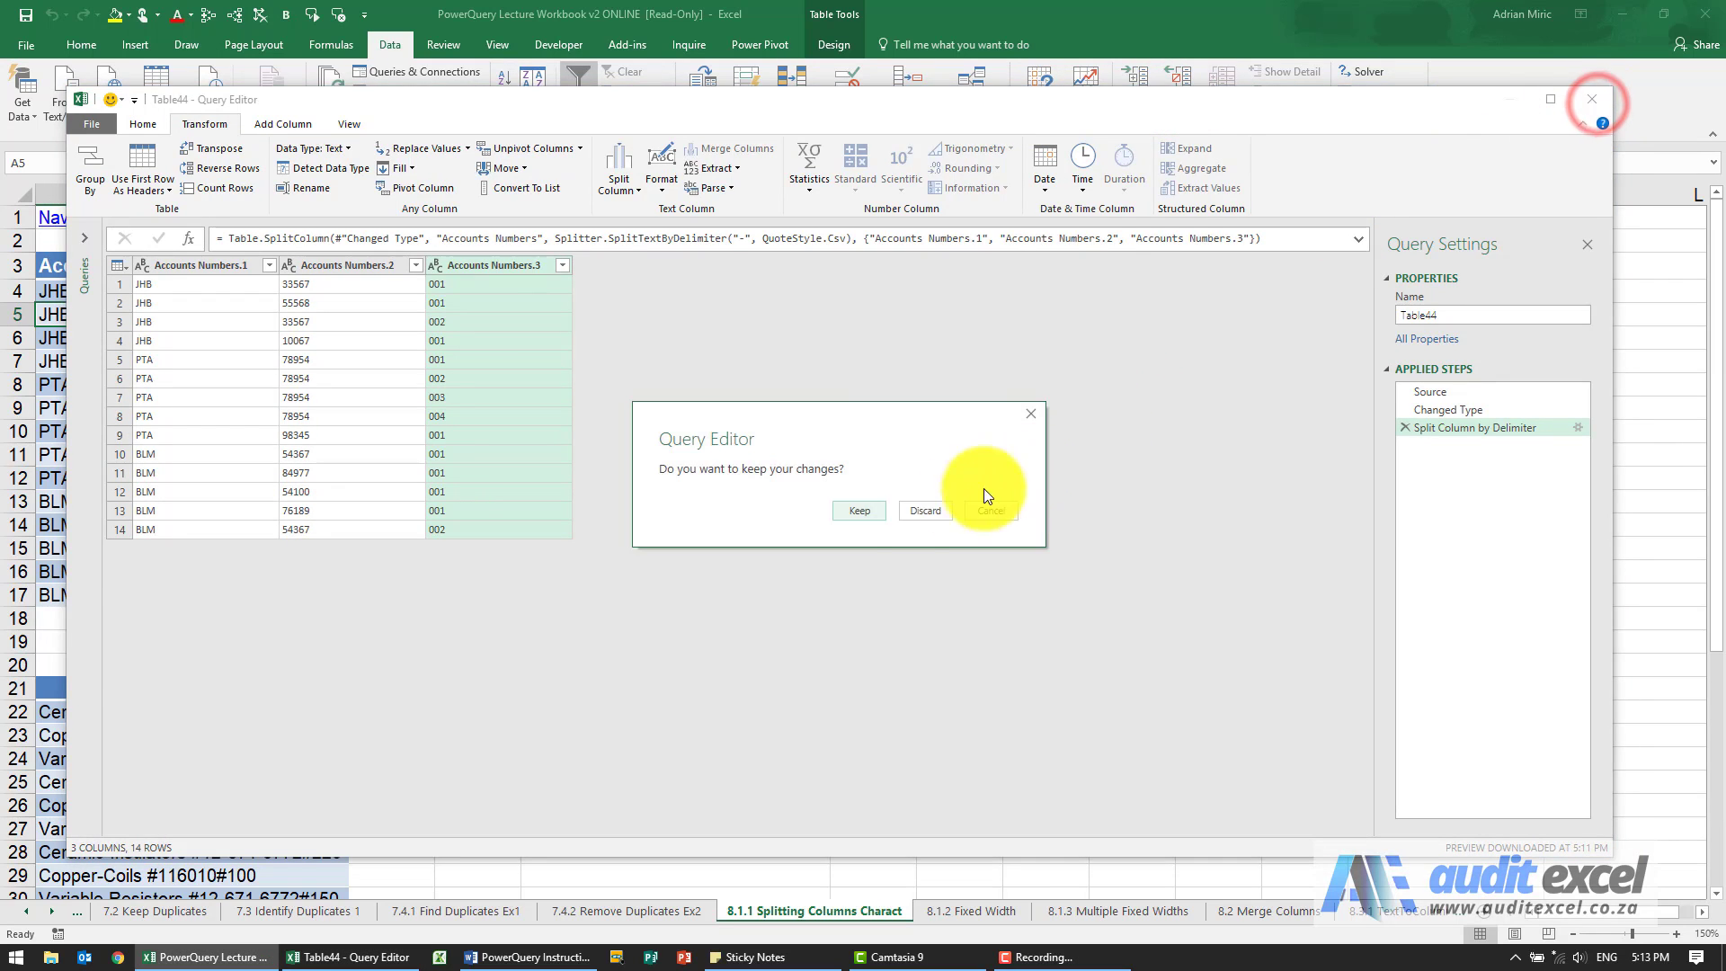
{"action": "left_click", "coordinate": [914, 514]}
Select cell A22 in the product Data table and bring up the Data ribbon commands.
{"action": "scroll", "coordinate": [539, 581], "scroll_direction": "down", "scroll_amount": 3}
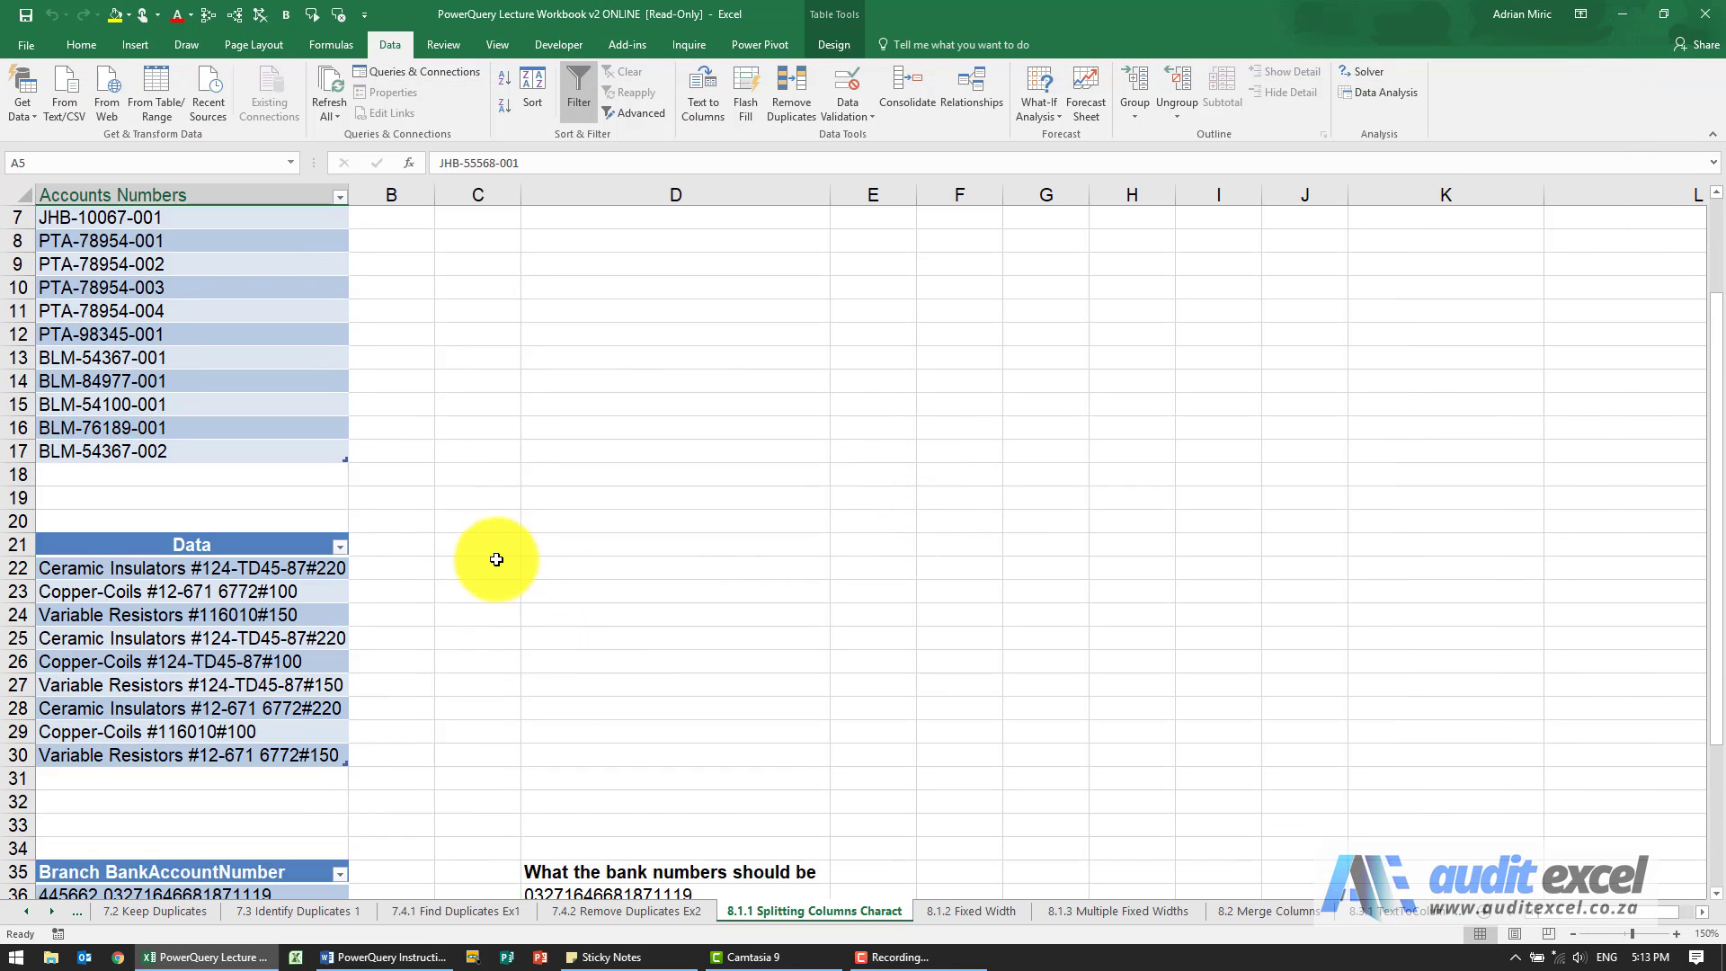
{"action": "left_click", "coordinate": [231, 506]}
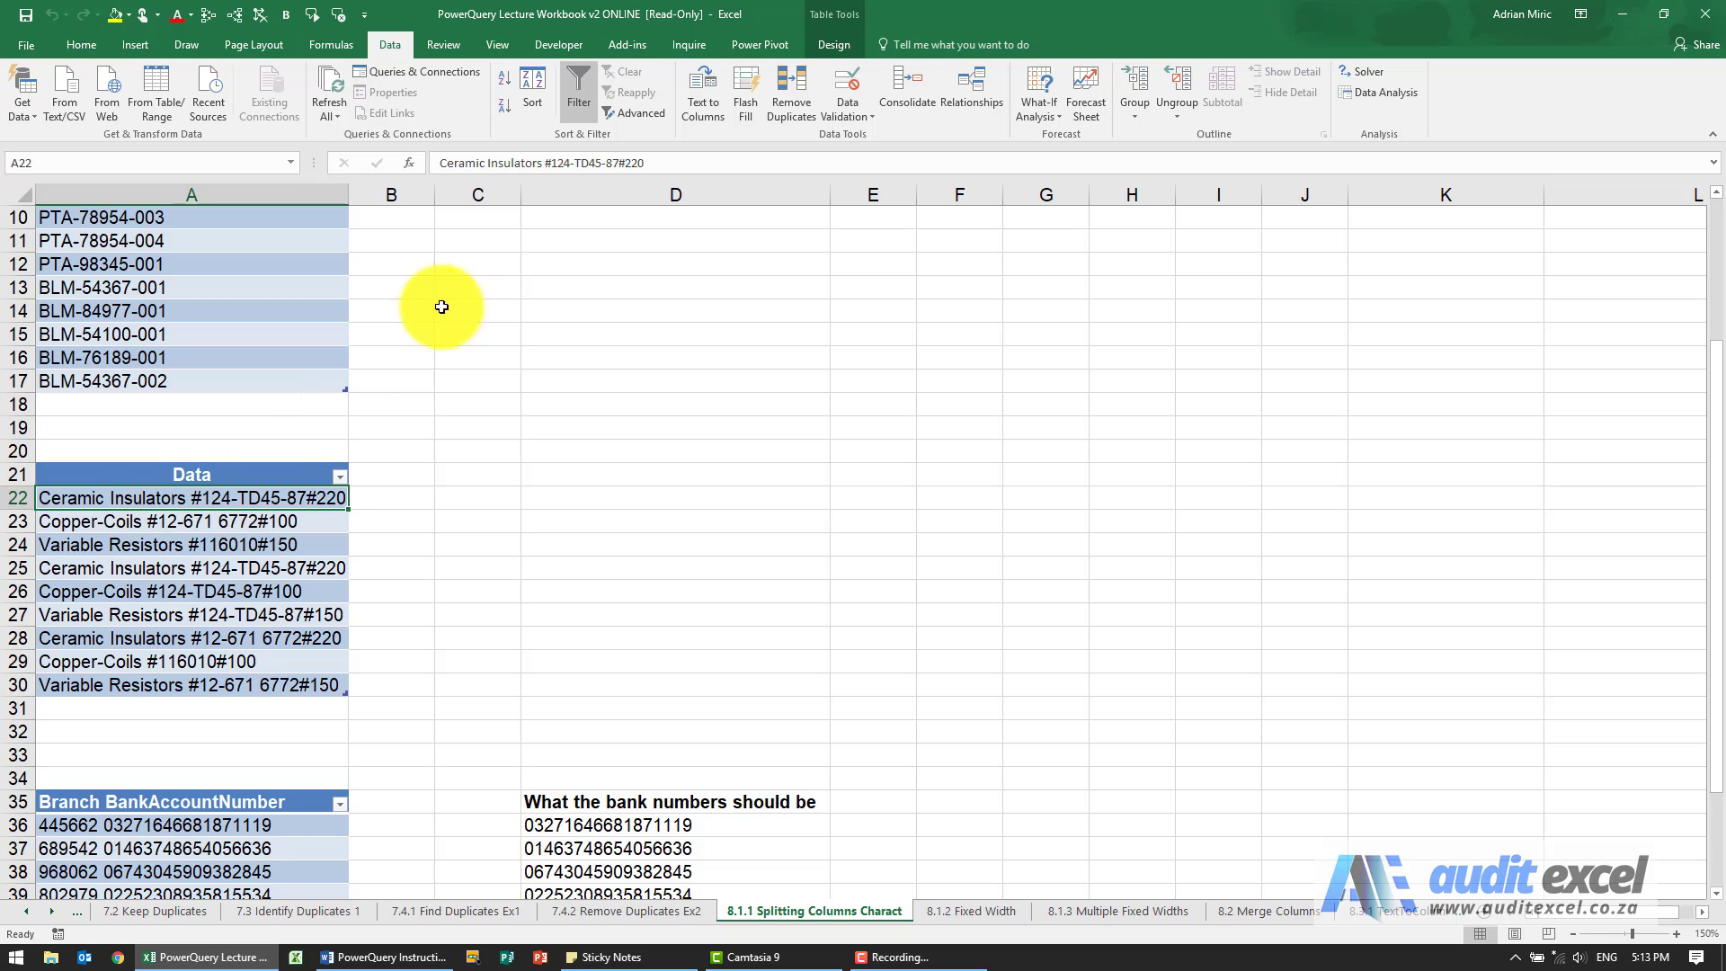
{"action": "left_click", "coordinate": [385, 43]}
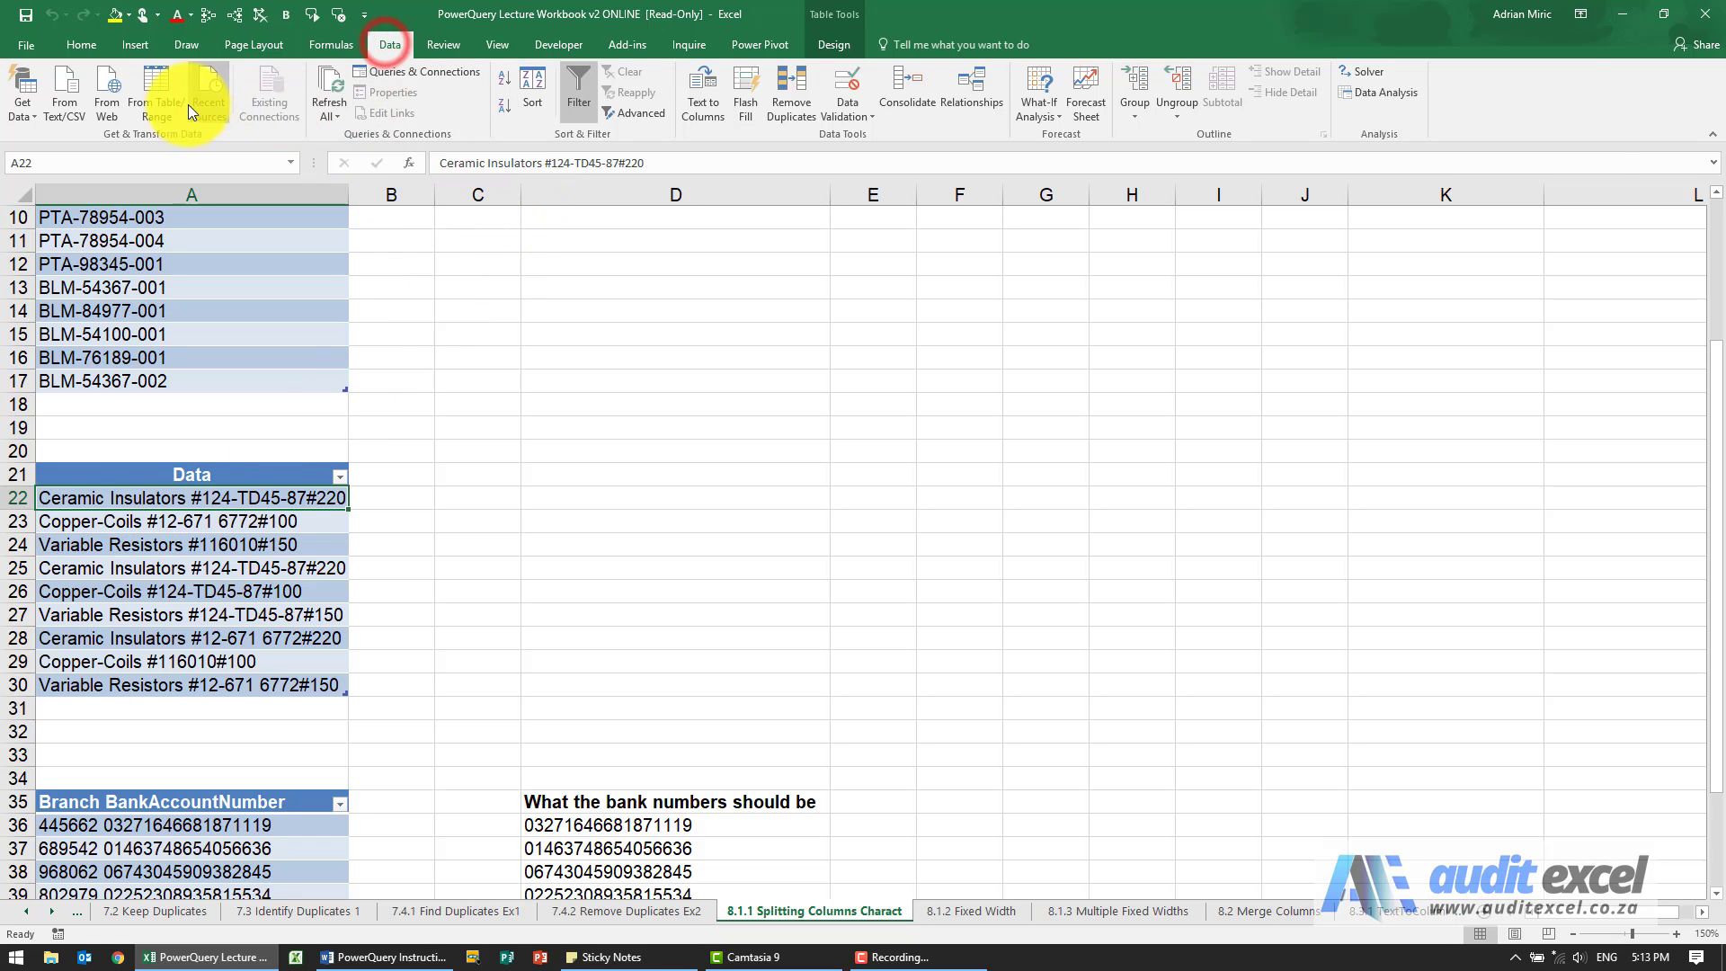
Load the product Data table into Power Query as Table57 and select its Data column.
{"action": "left_click", "coordinate": [166, 89]}
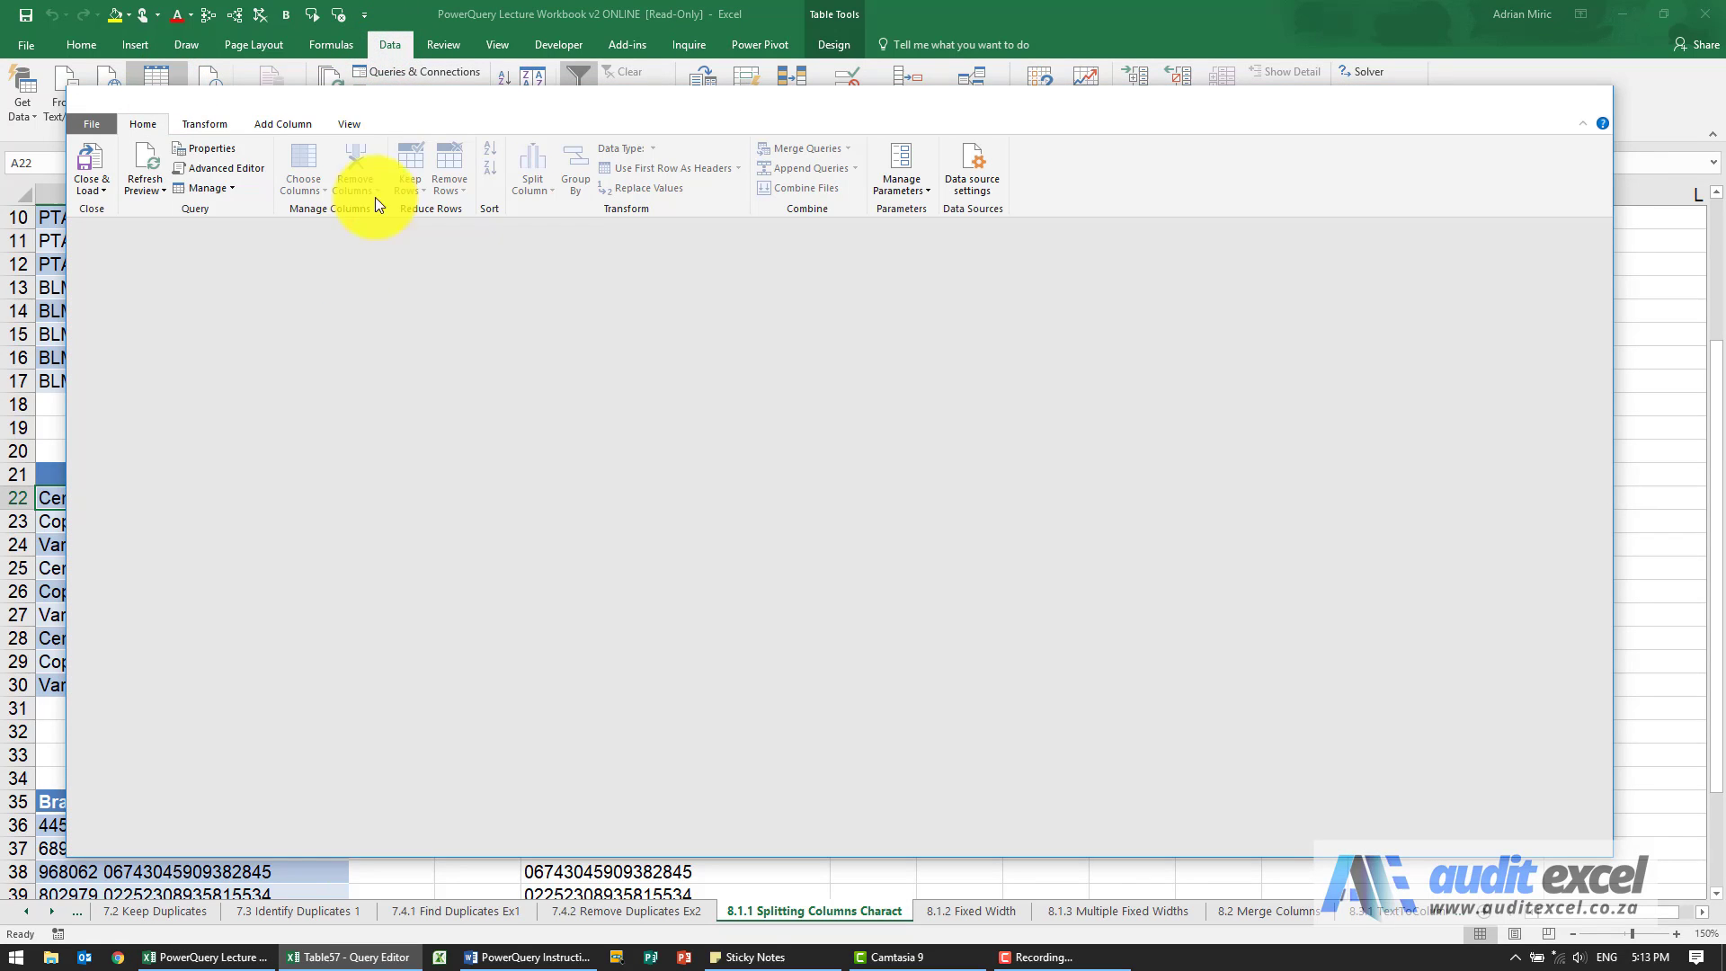
{"action": "left_click_drag", "start_coordinate": [396, 104], "coordinate": [631, 109]}
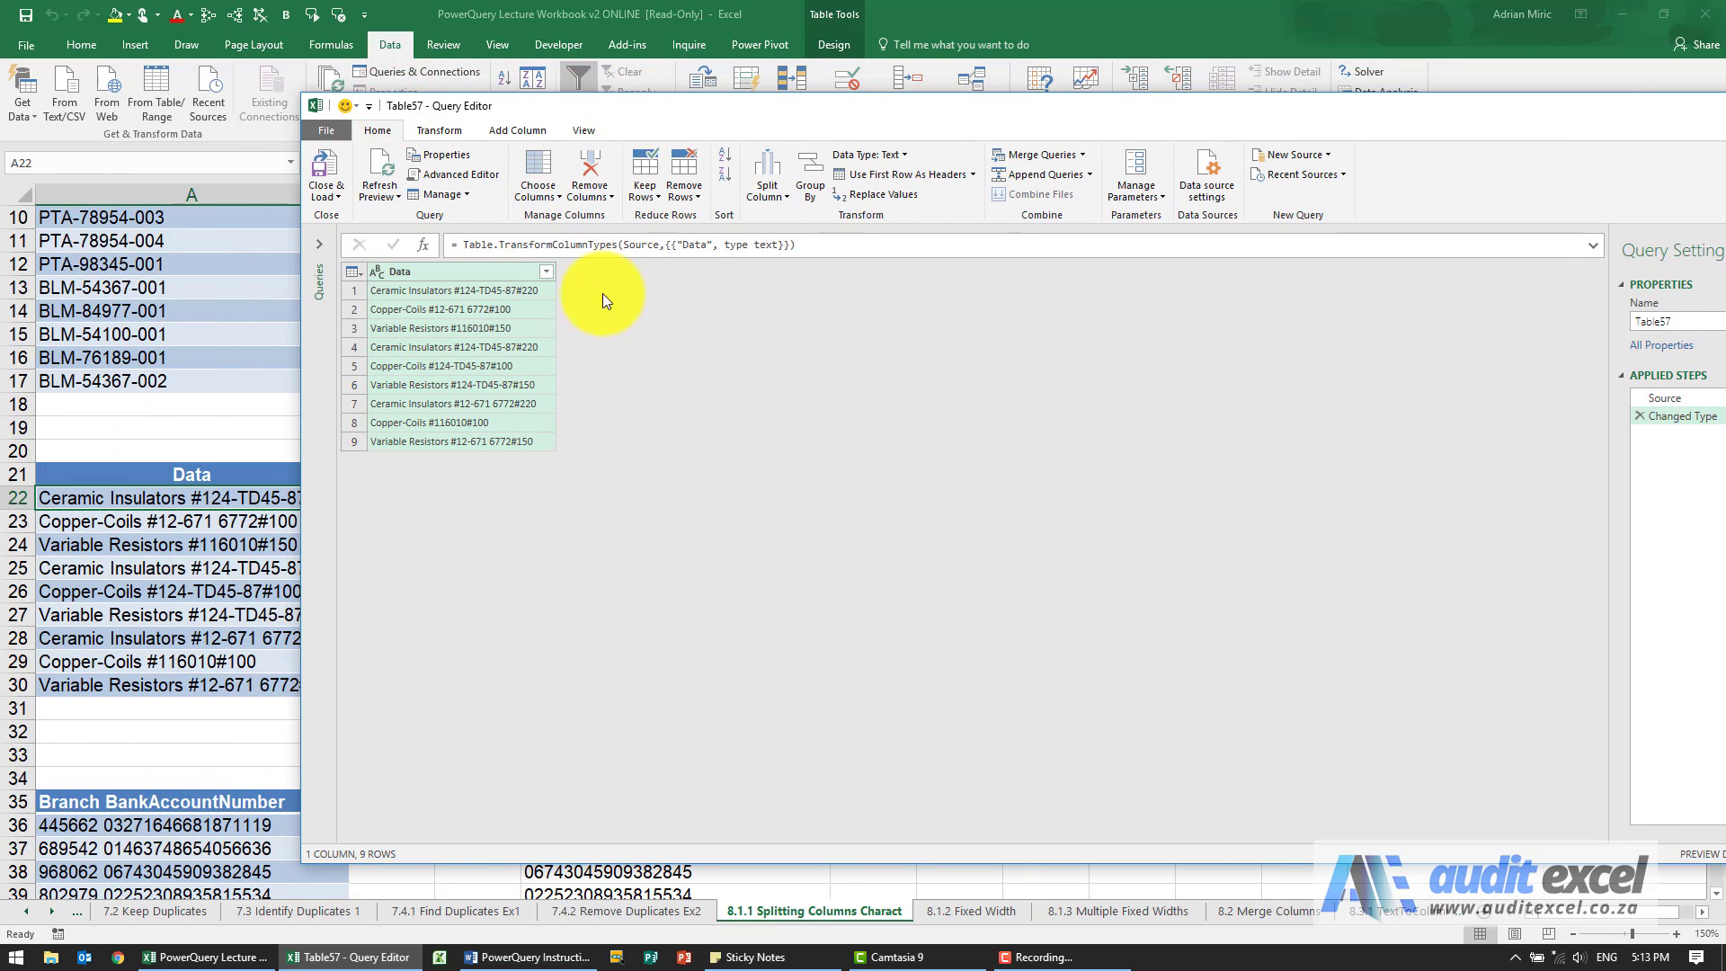
{"action": "left_click", "coordinate": [487, 272]}
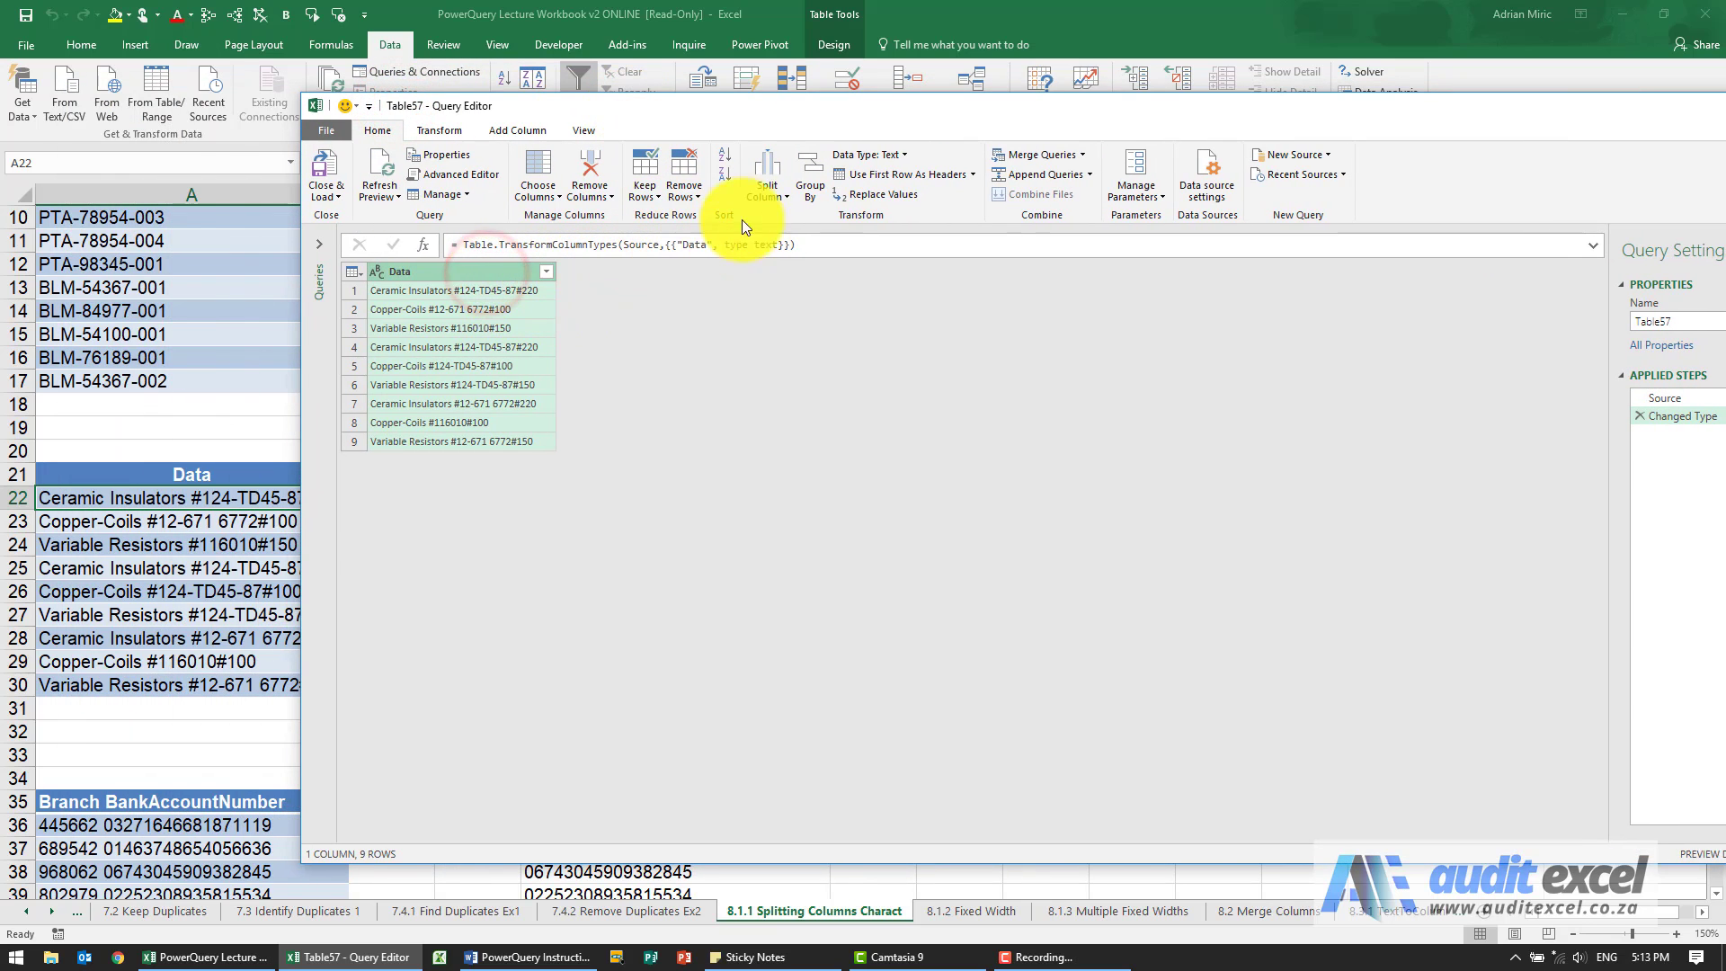
{"action": "left_click", "coordinate": [764, 192]}
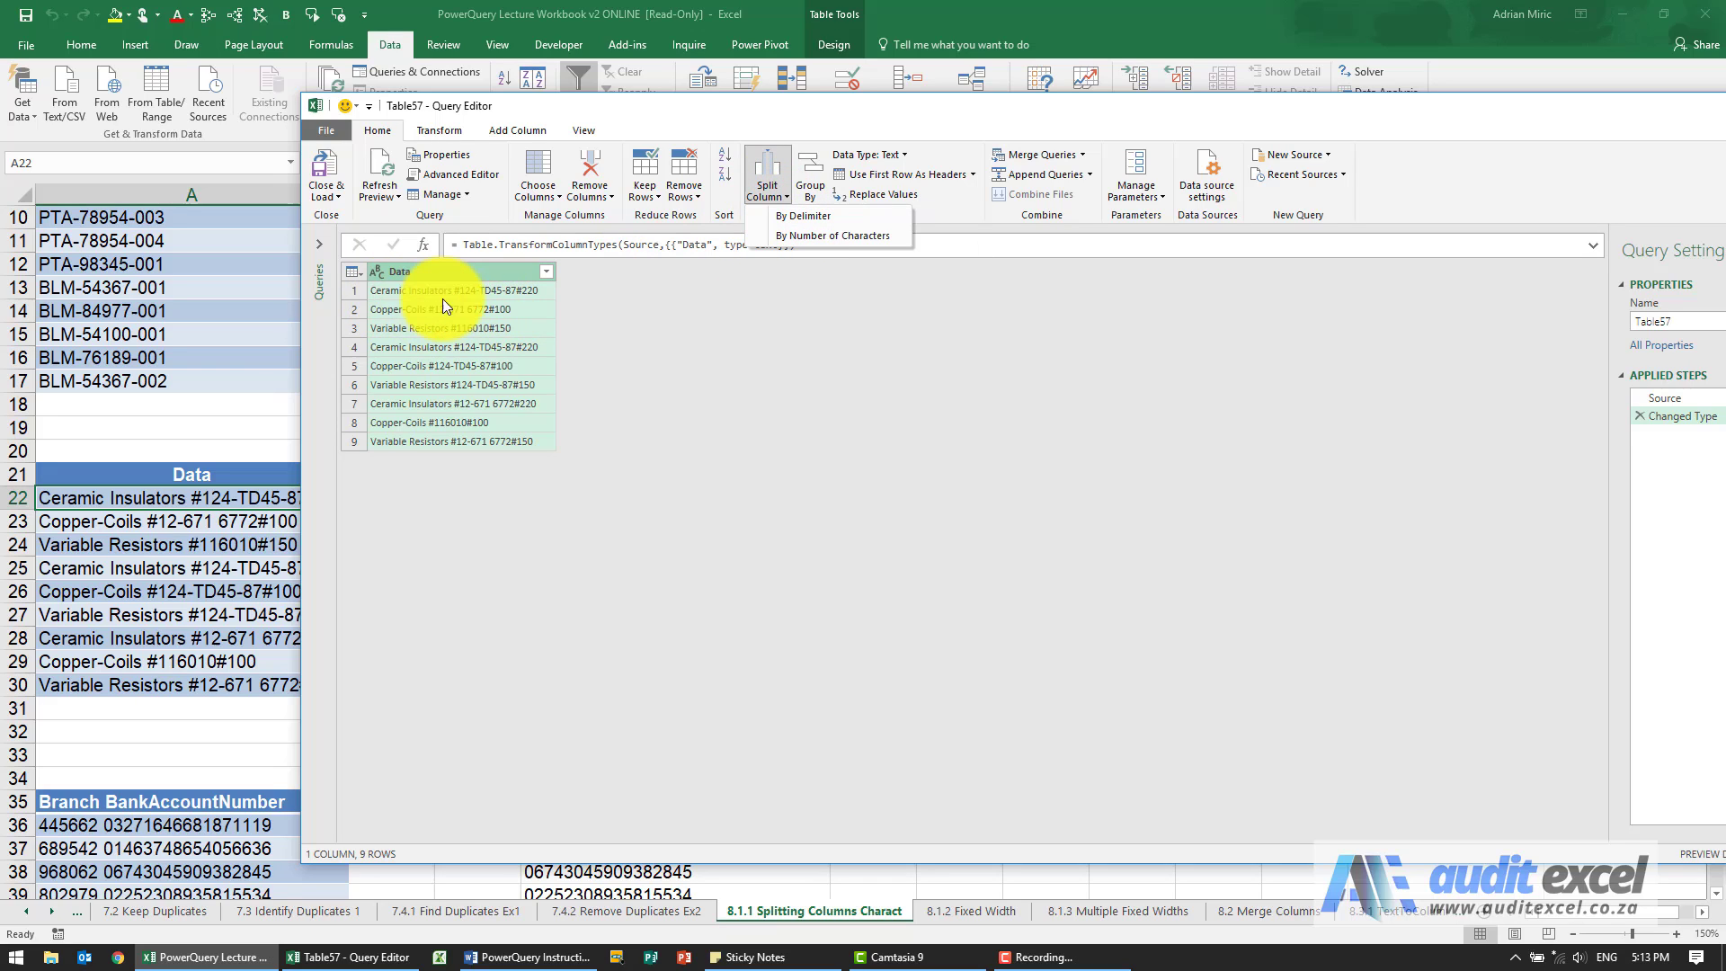
Split the Data column at each custom '#' delimiter into Data.1, Data.2 and Data.3.
{"action": "left_click", "coordinate": [782, 220]}
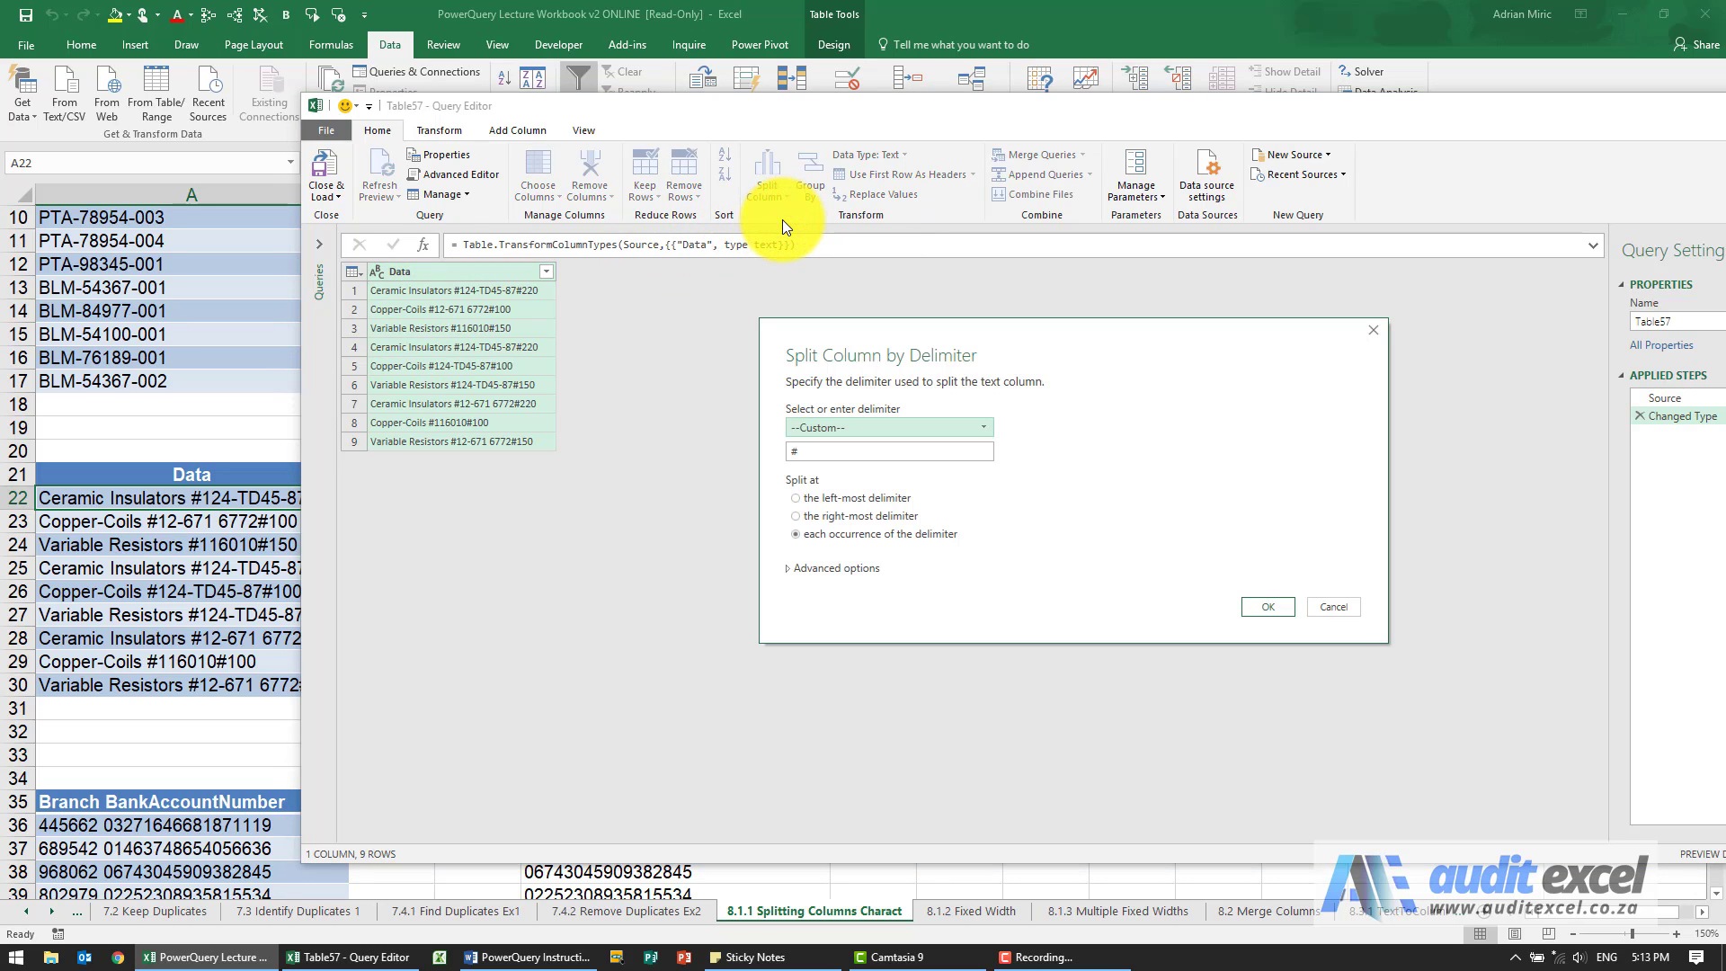
{"action": "left_click", "coordinate": [967, 432]}
{"action": "left_click", "coordinate": [855, 435]}
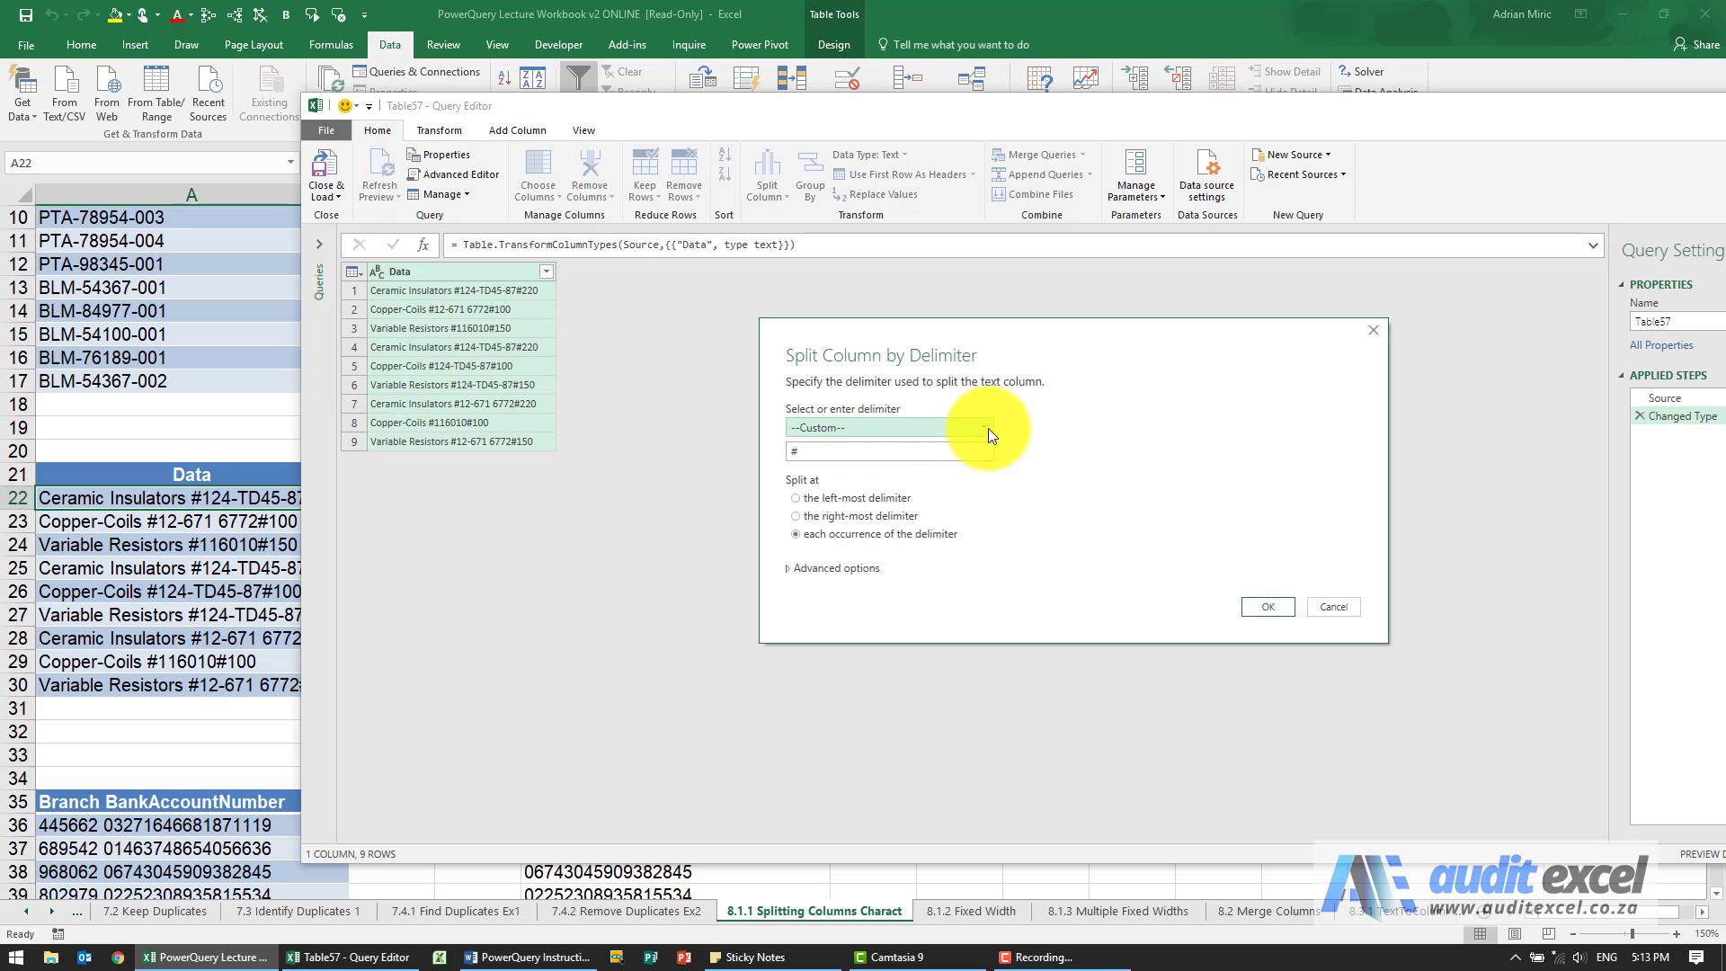
{"action": "left_click", "coordinate": [987, 428]}
{"action": "left_click", "coordinate": [987, 428]}
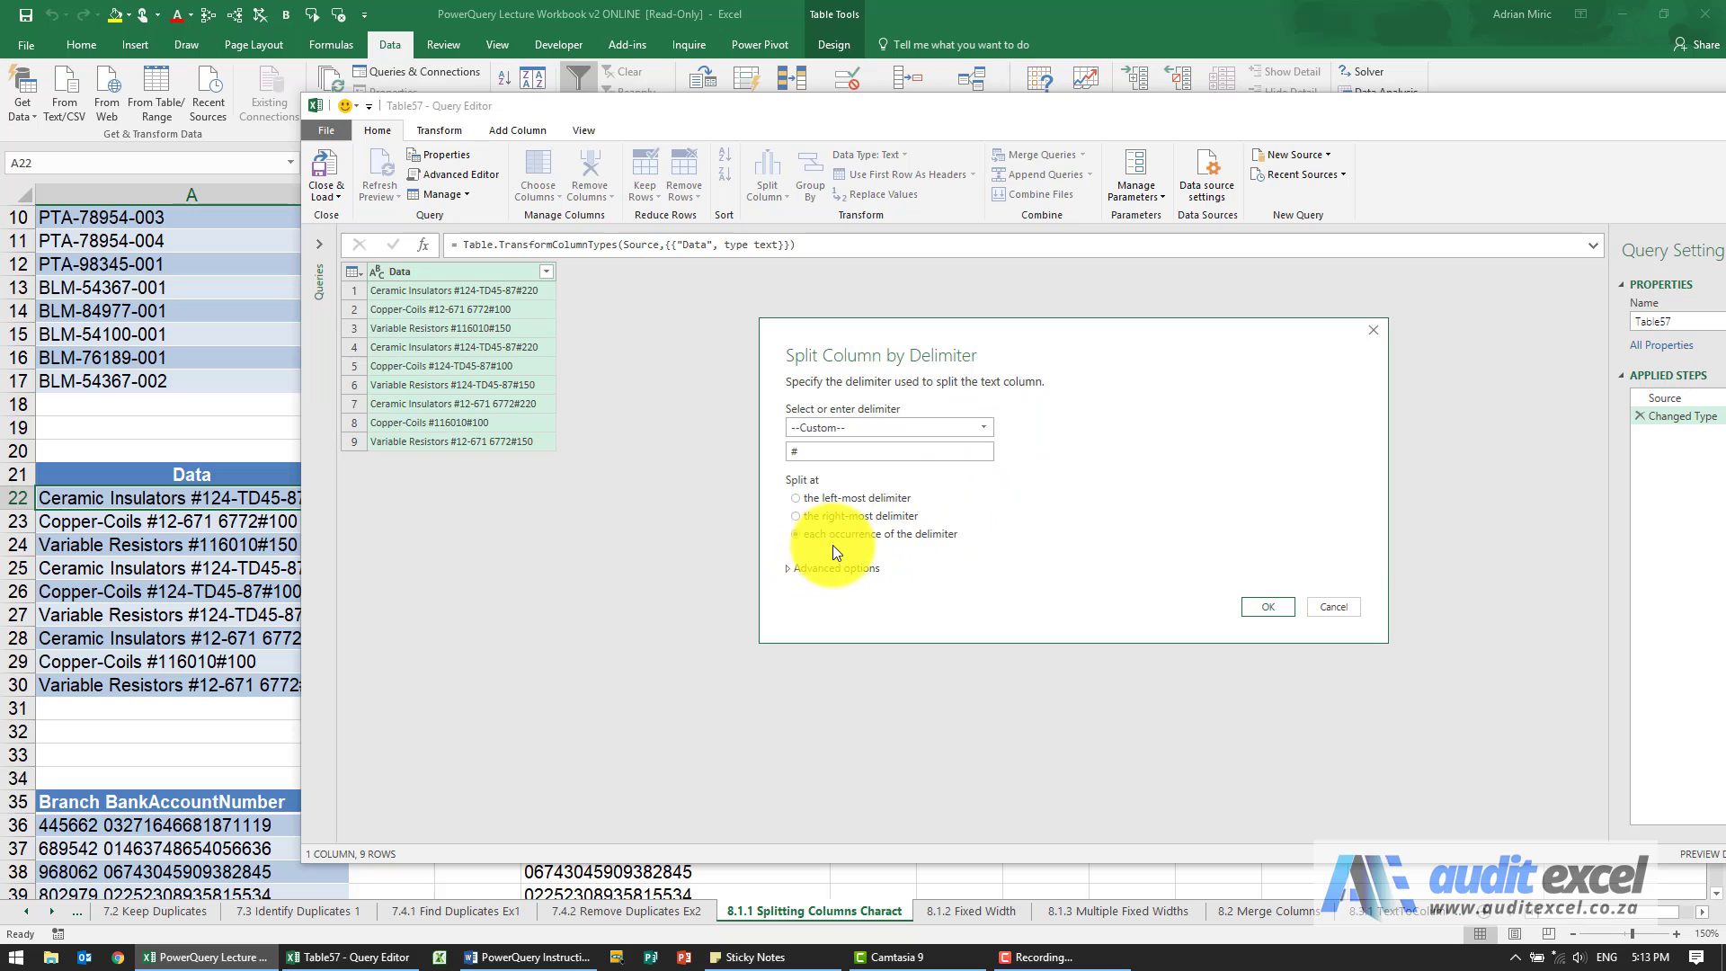
{"action": "left_click", "coordinate": [1265, 608]}
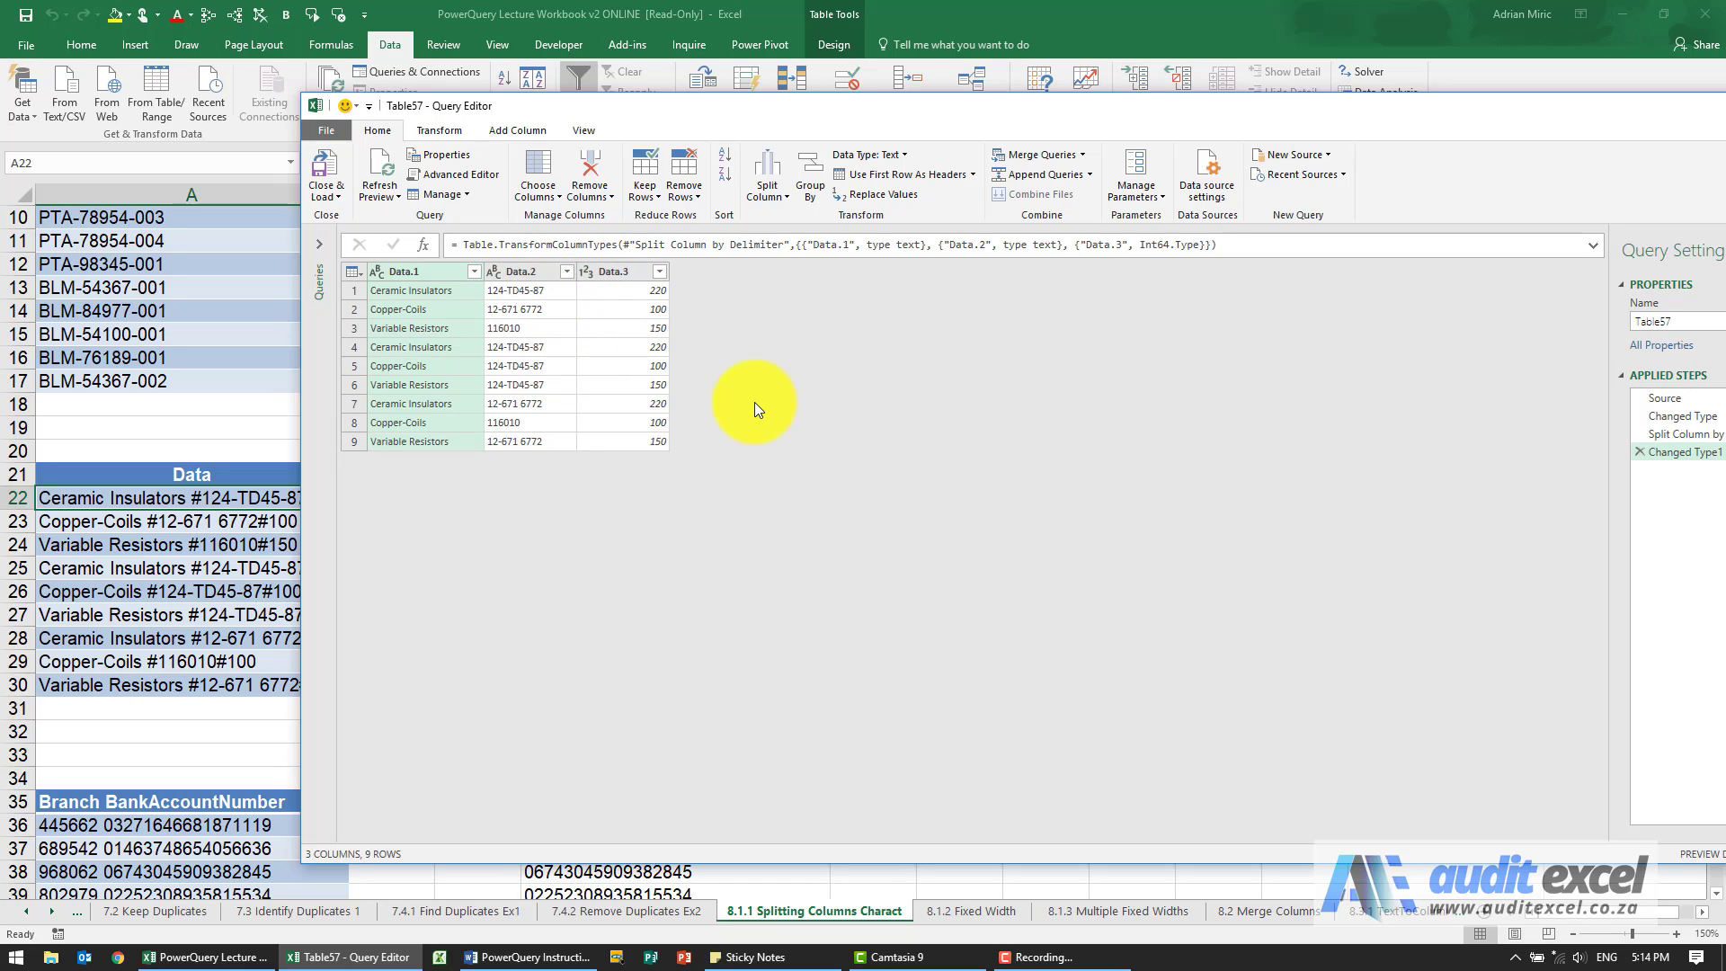
Close the editor discarding the product split, then select cell A36 in the bank account table.
{"action": "left_click_drag", "start_coordinate": [1272, 106], "coordinate": [1061, 112]}
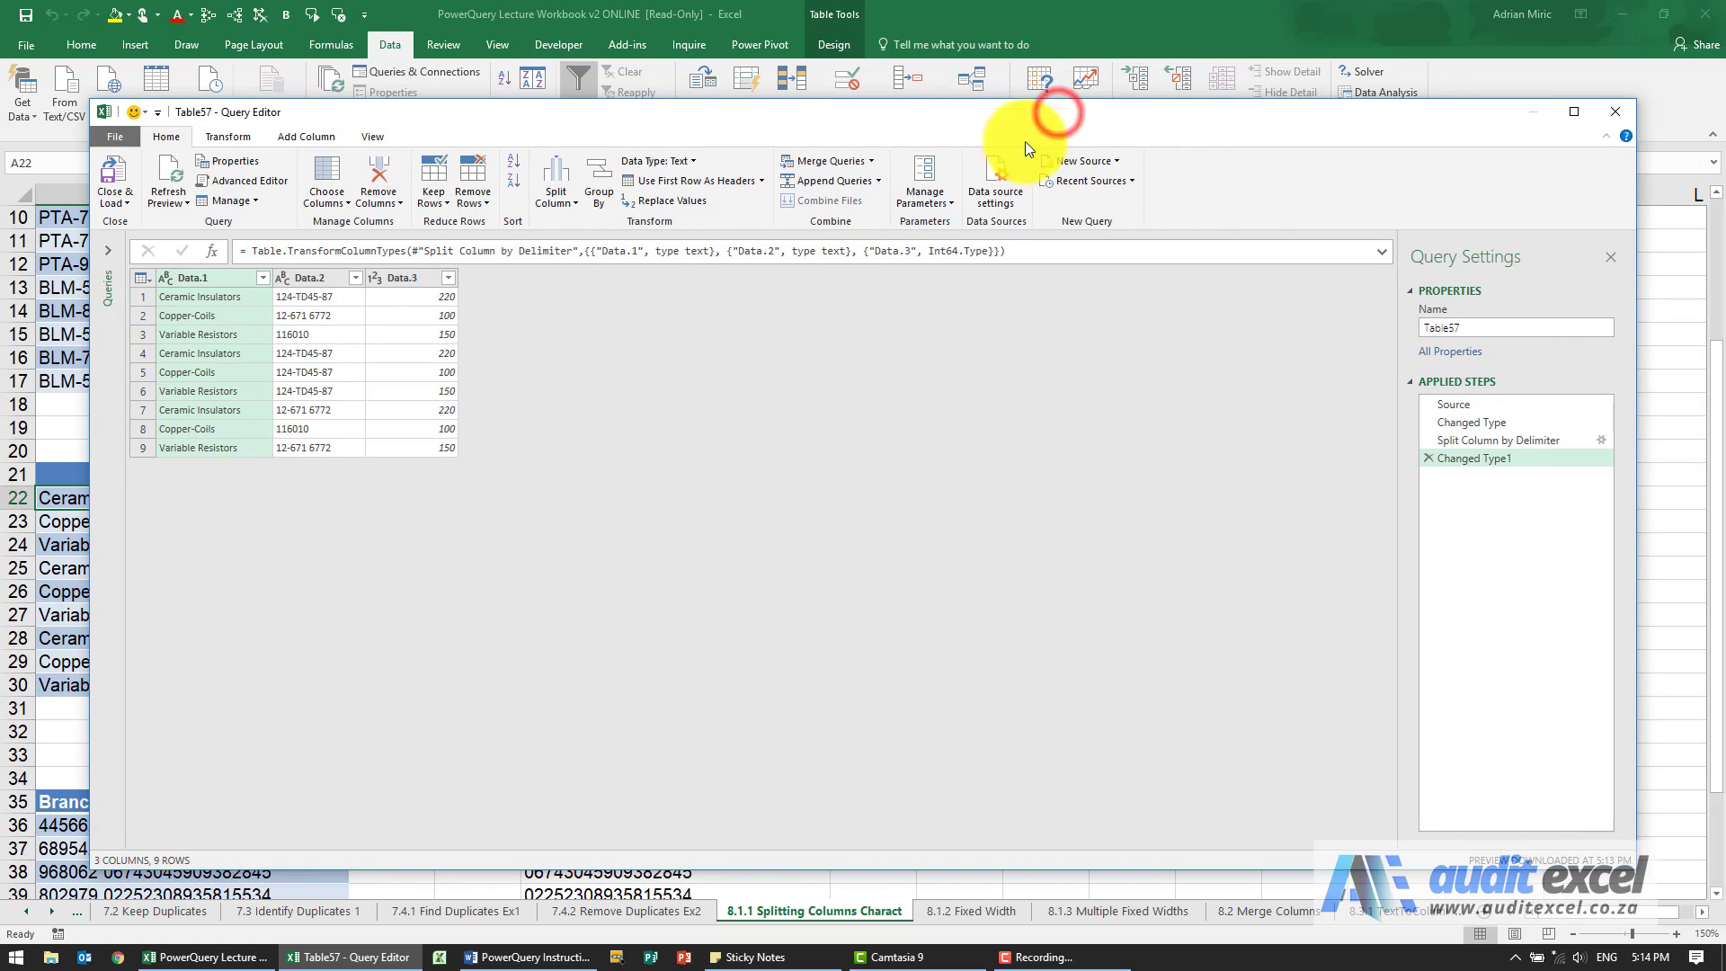
{"action": "left_click", "coordinate": [1612, 111]}
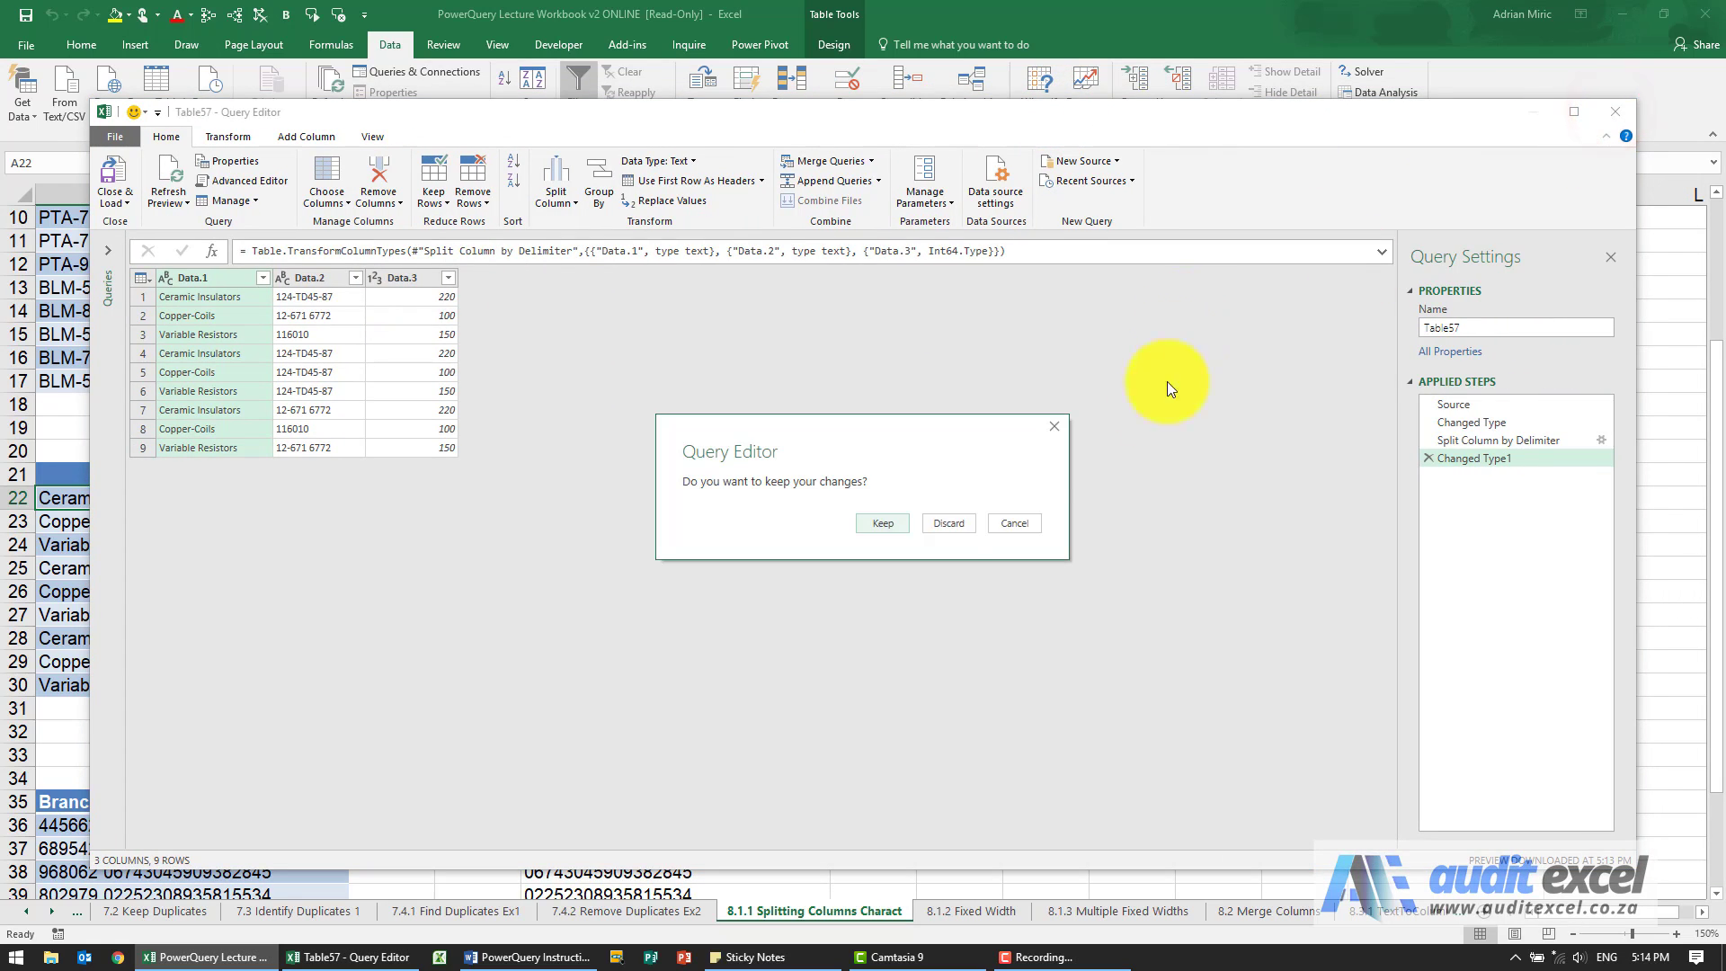
{"action": "left_click", "coordinate": [947, 521]}
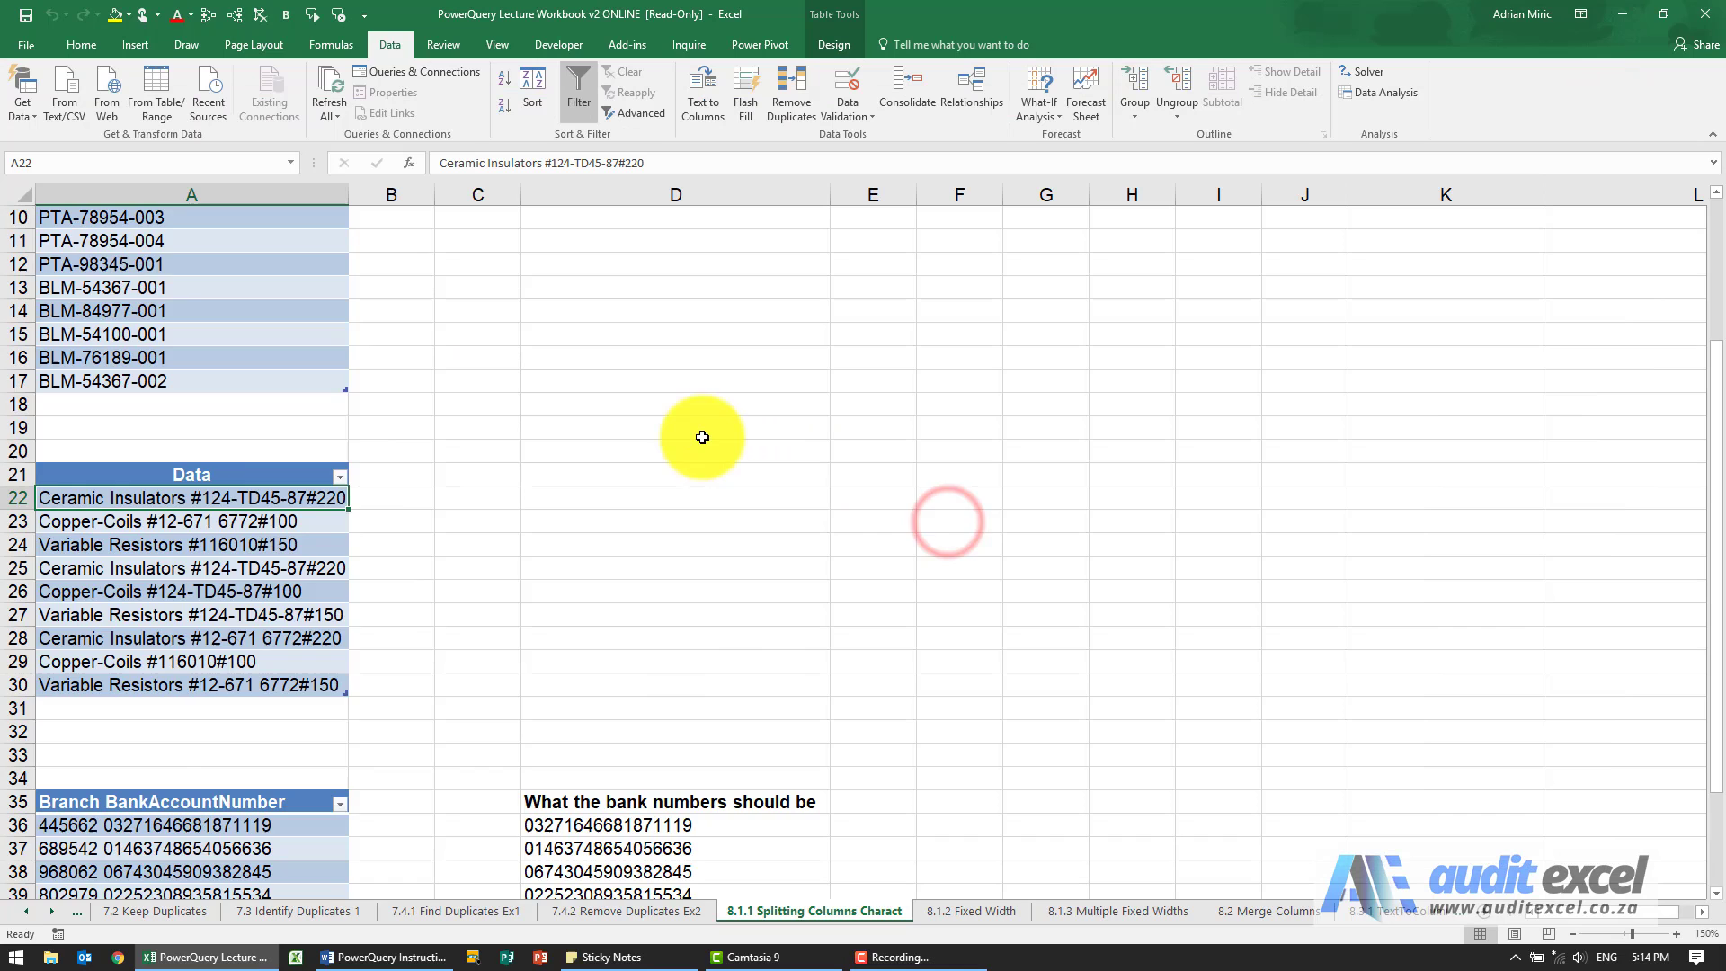
{"action": "scroll", "coordinate": [612, 429], "scroll_direction": "down", "scroll_amount": 2}
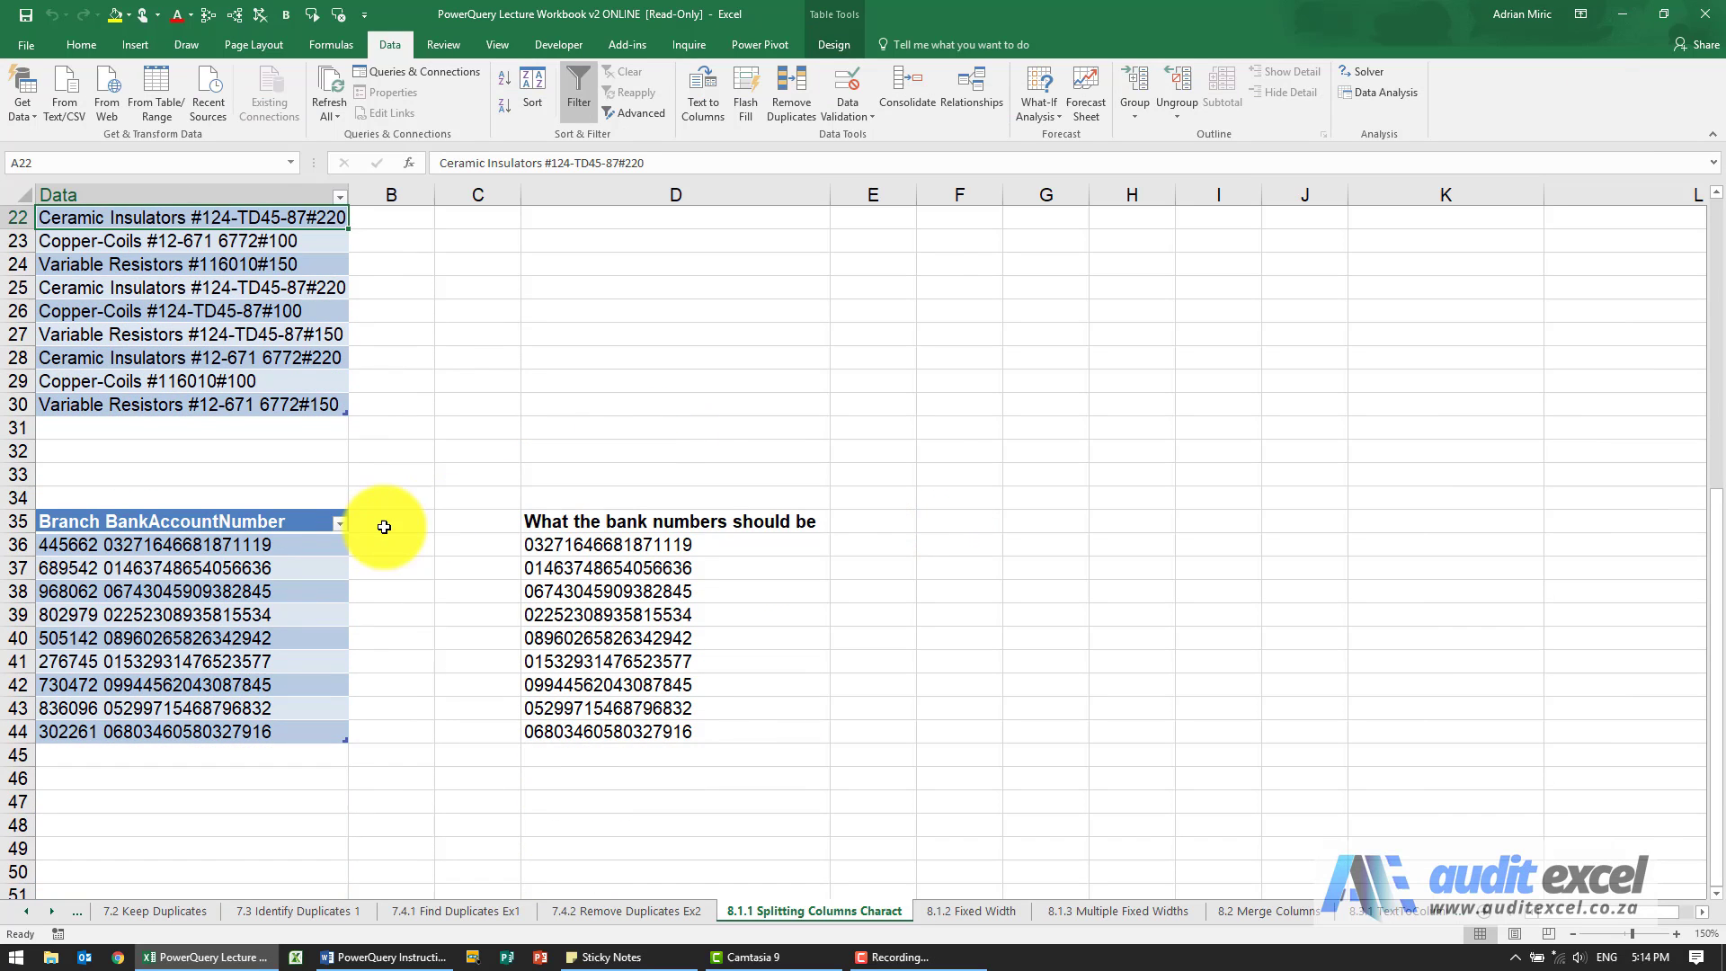
{"action": "left_click", "coordinate": [258, 547]}
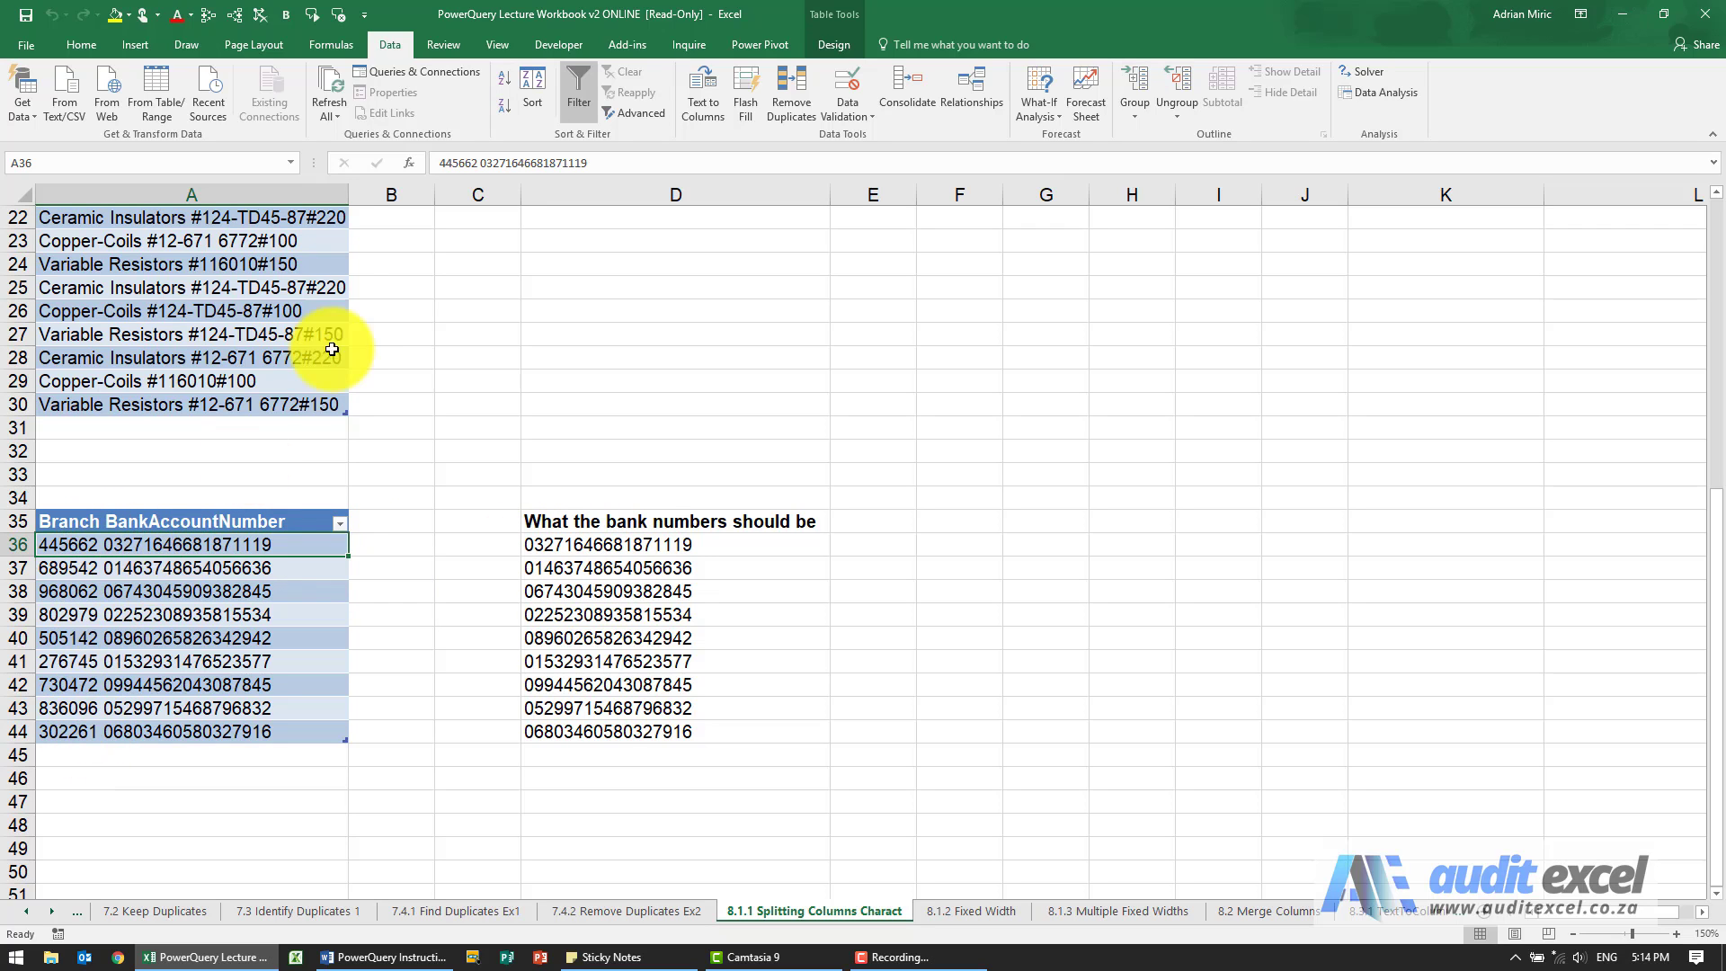
Load the bank account table into Power Query as Table61 and delete its Changed Type step.
{"action": "left_click", "coordinate": [164, 83]}
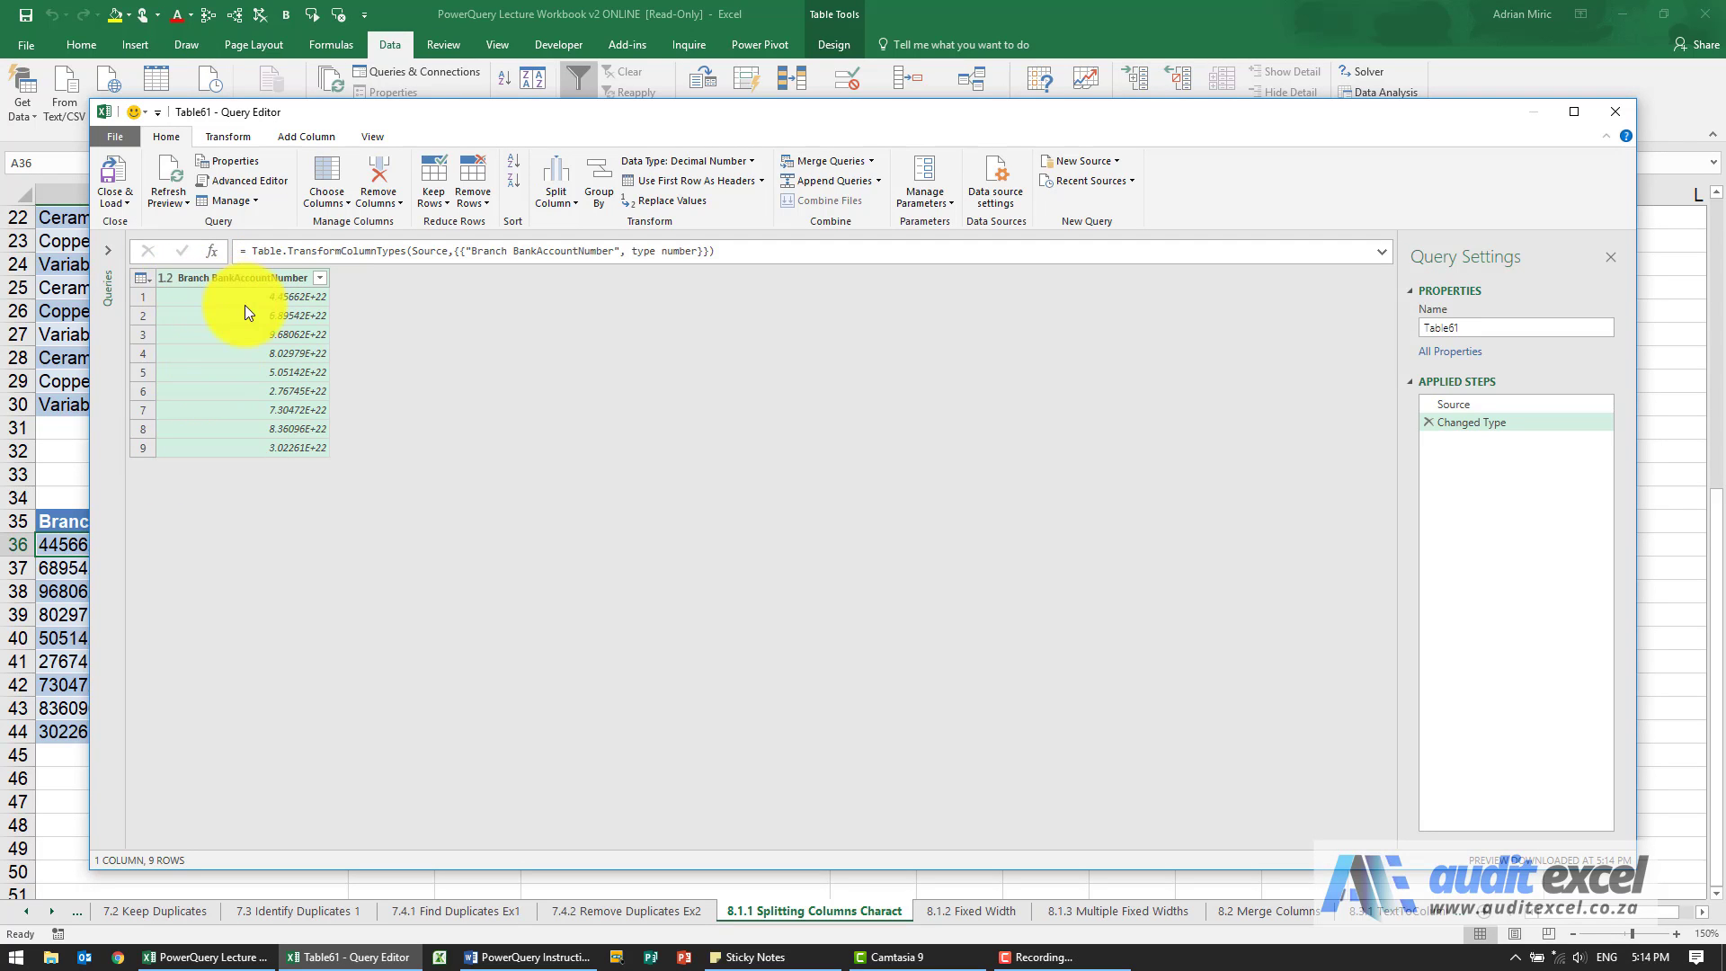
{"action": "left_click_drag", "start_coordinate": [395, 116], "coordinate": [548, 106]}
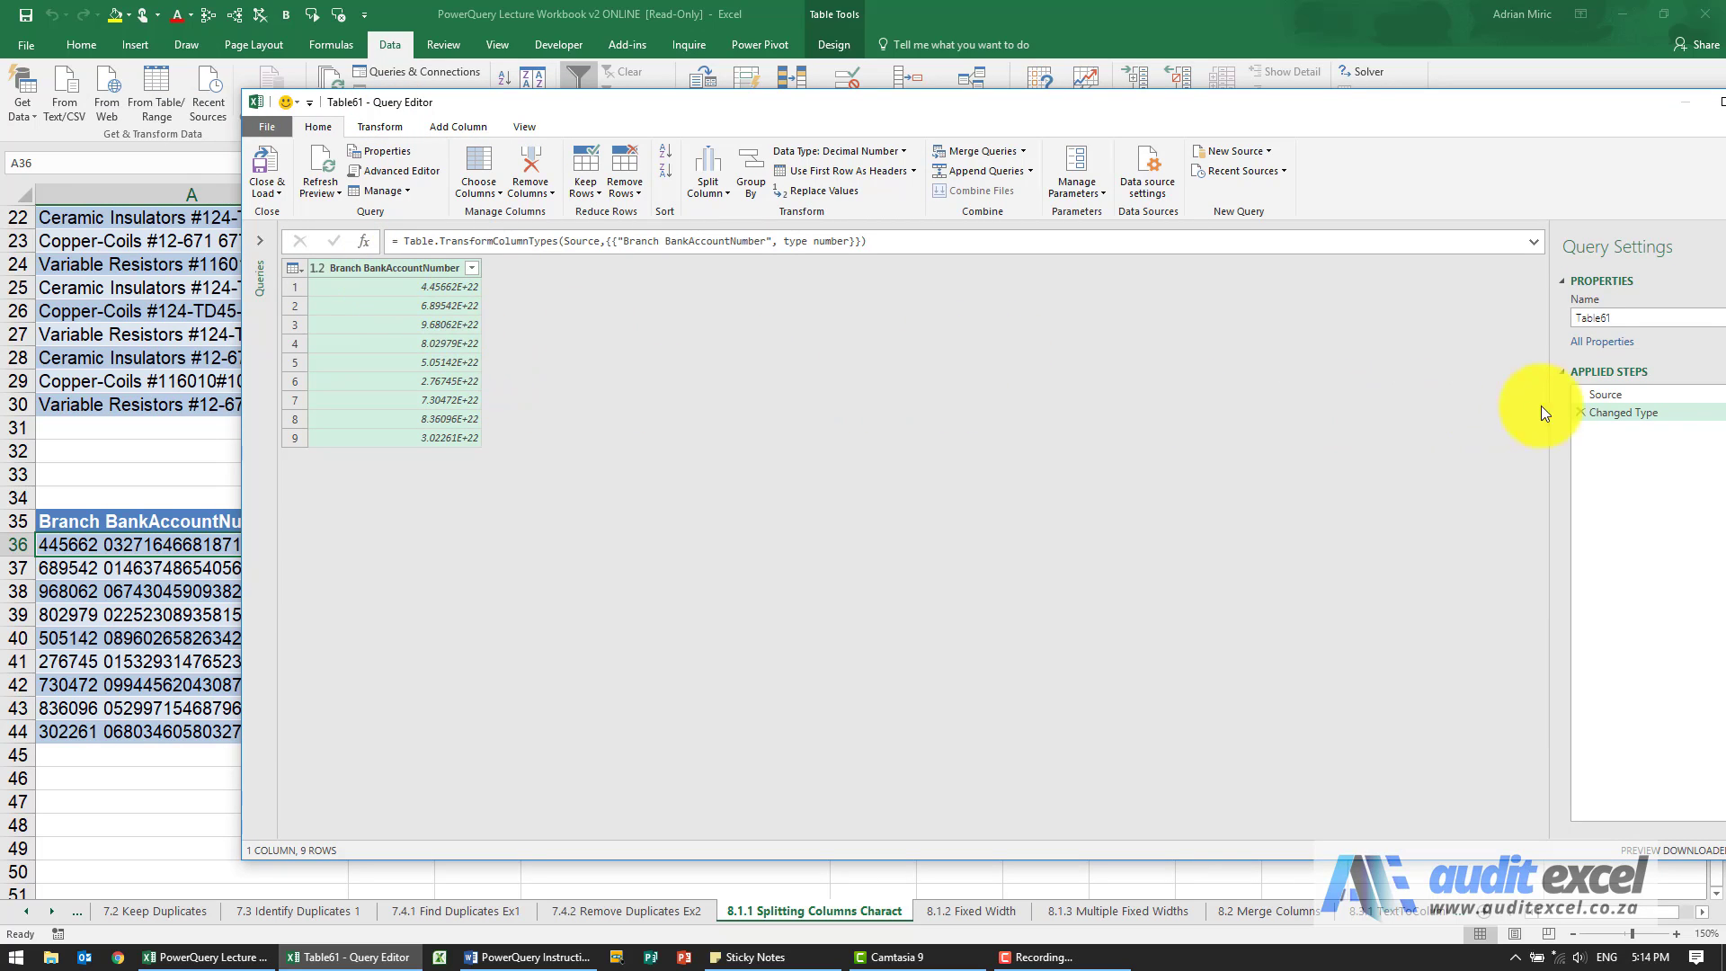
{"action": "left_click", "coordinate": [1581, 413]}
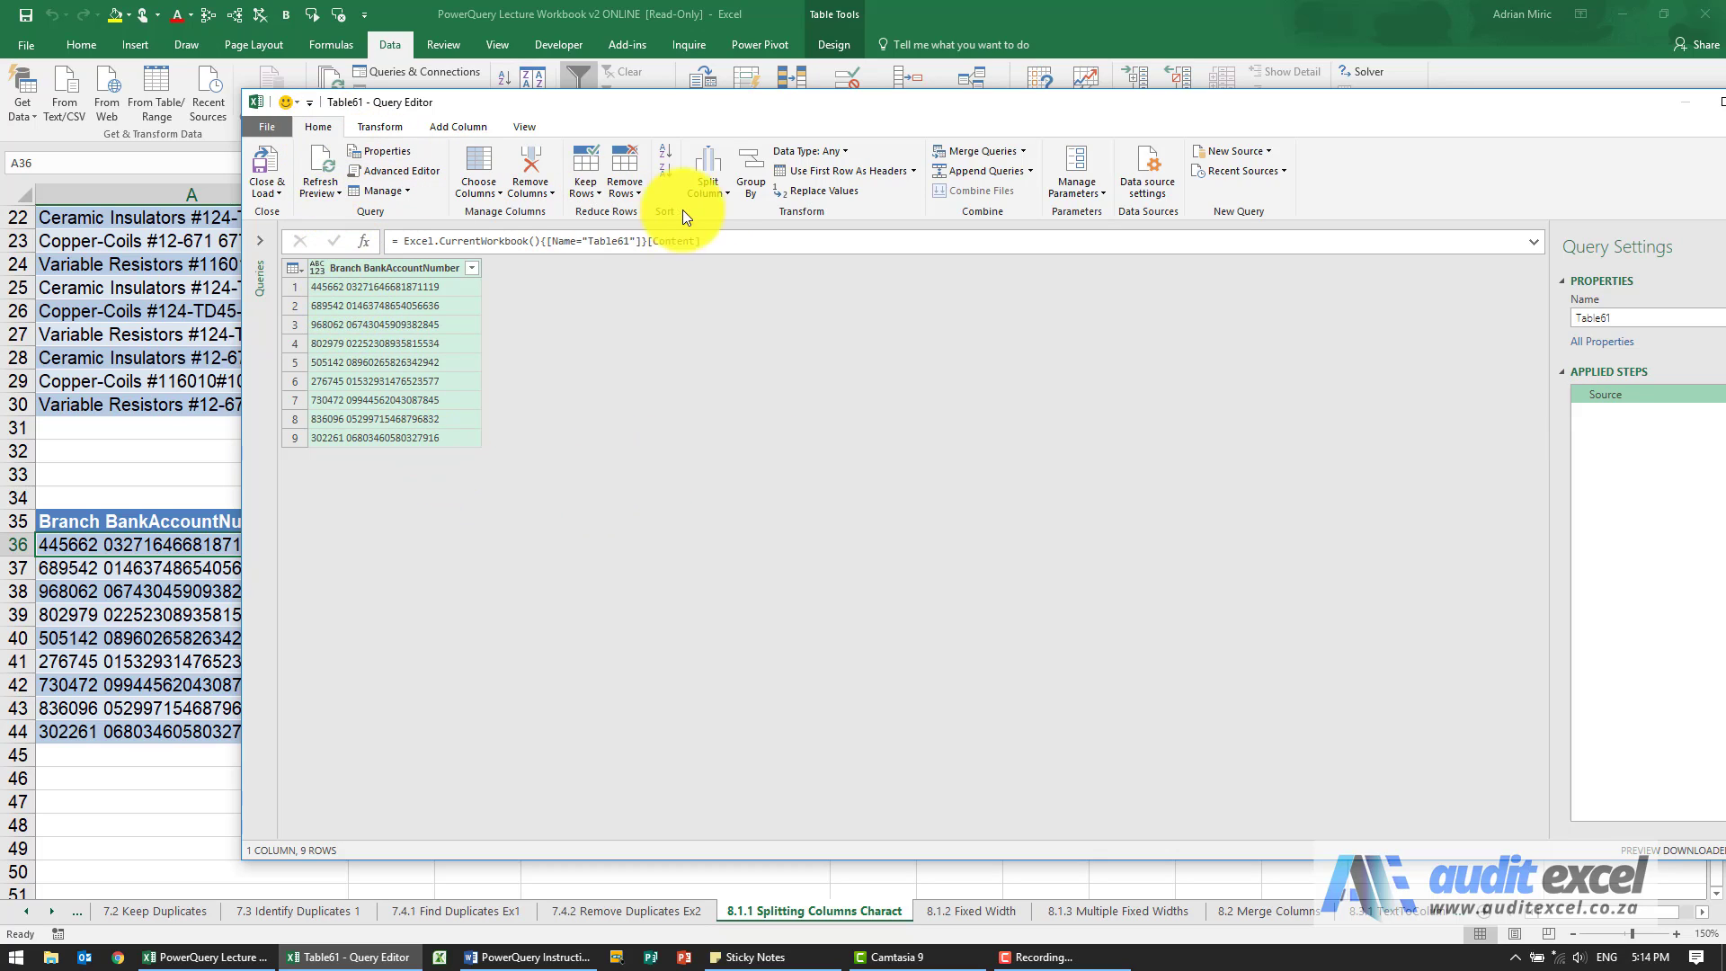
Split Branch BankAccountNumber by the Space delimiter at each occurrence into two columns.
{"action": "left_click", "coordinate": [724, 197]}
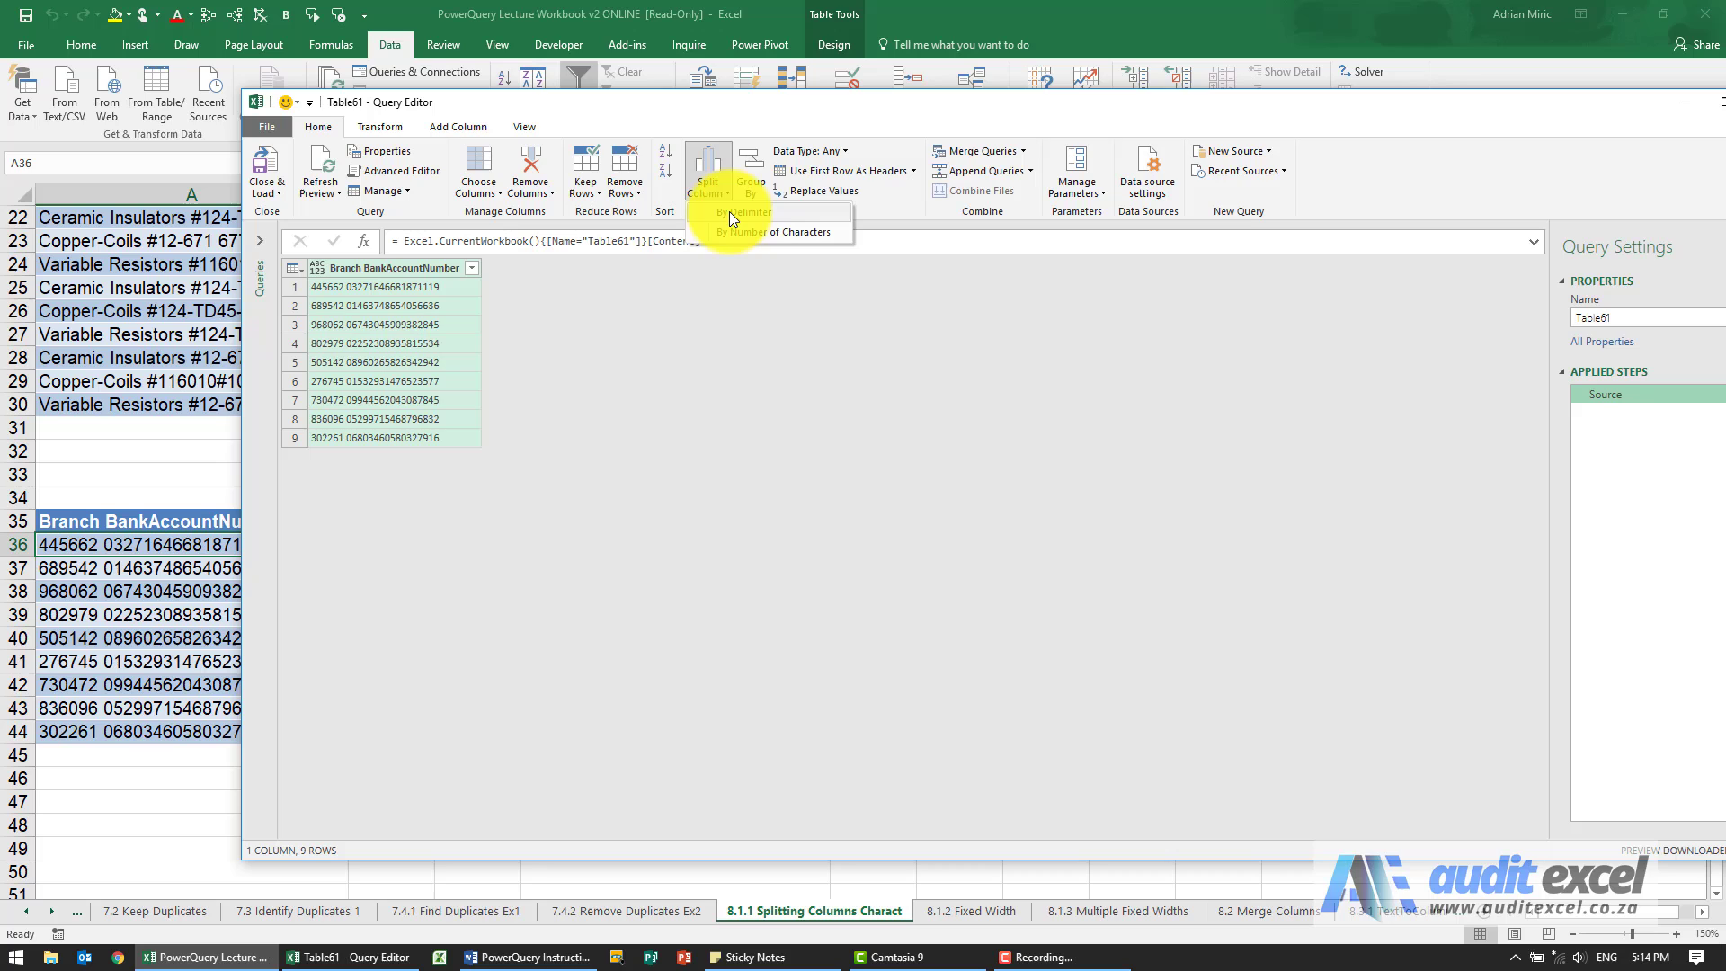
{"action": "left_click", "coordinate": [730, 213]}
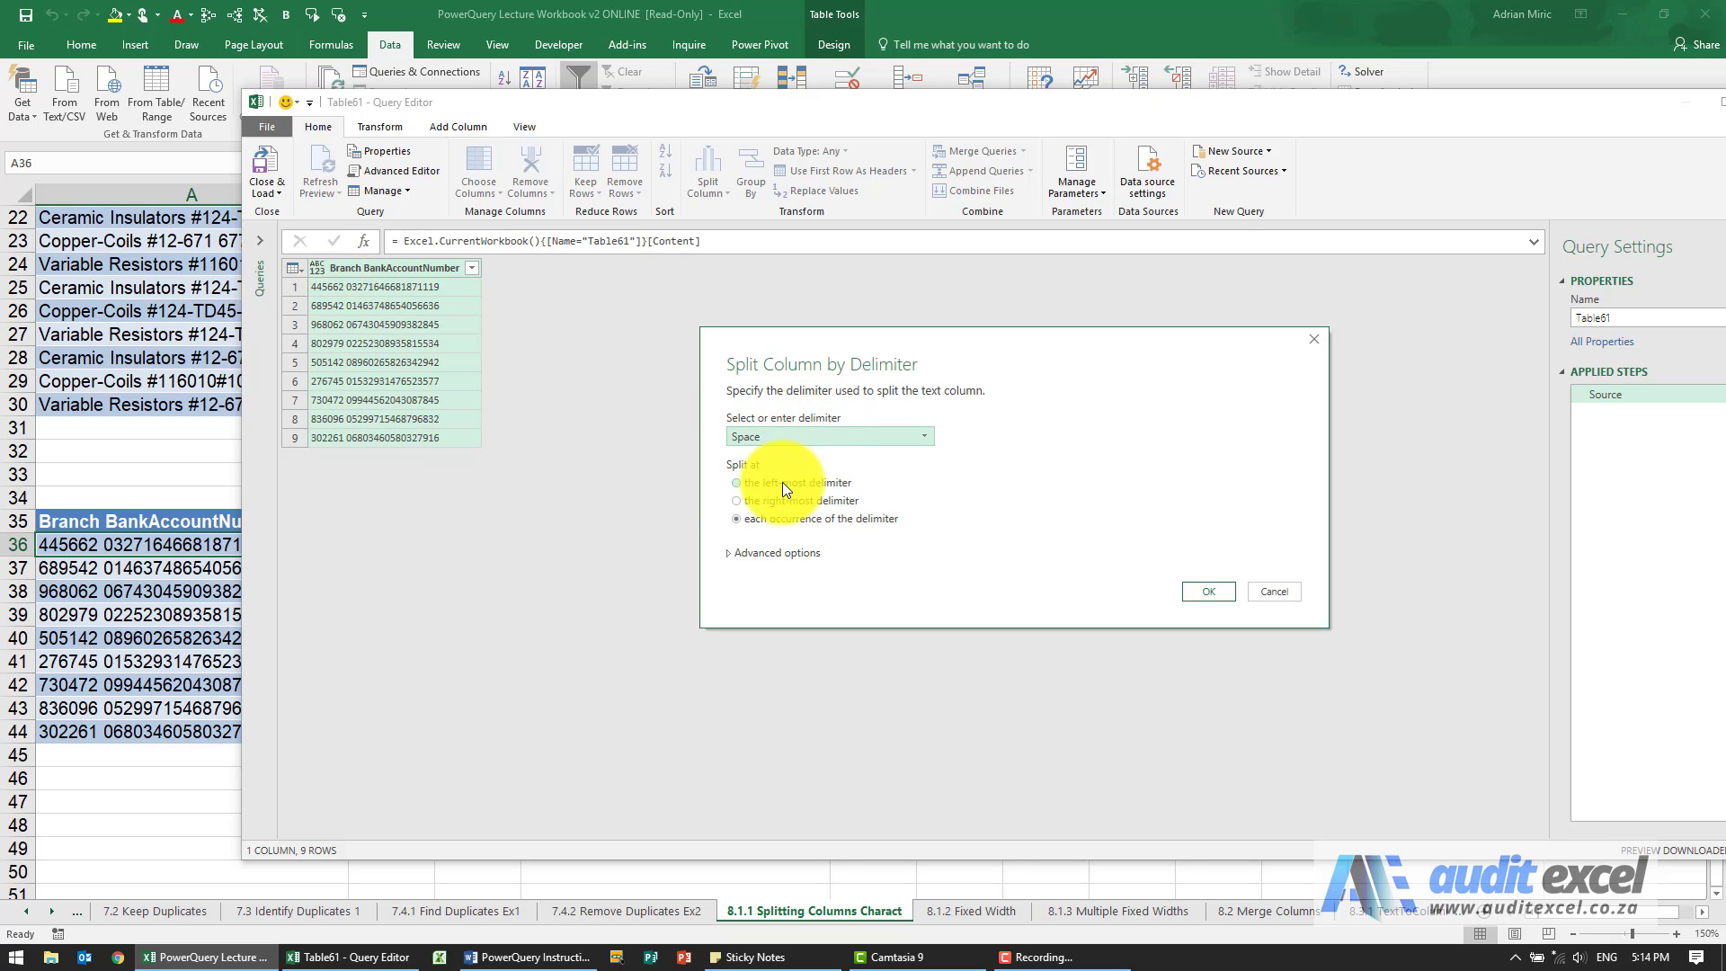
{"action": "left_click", "coordinate": [1205, 591]}
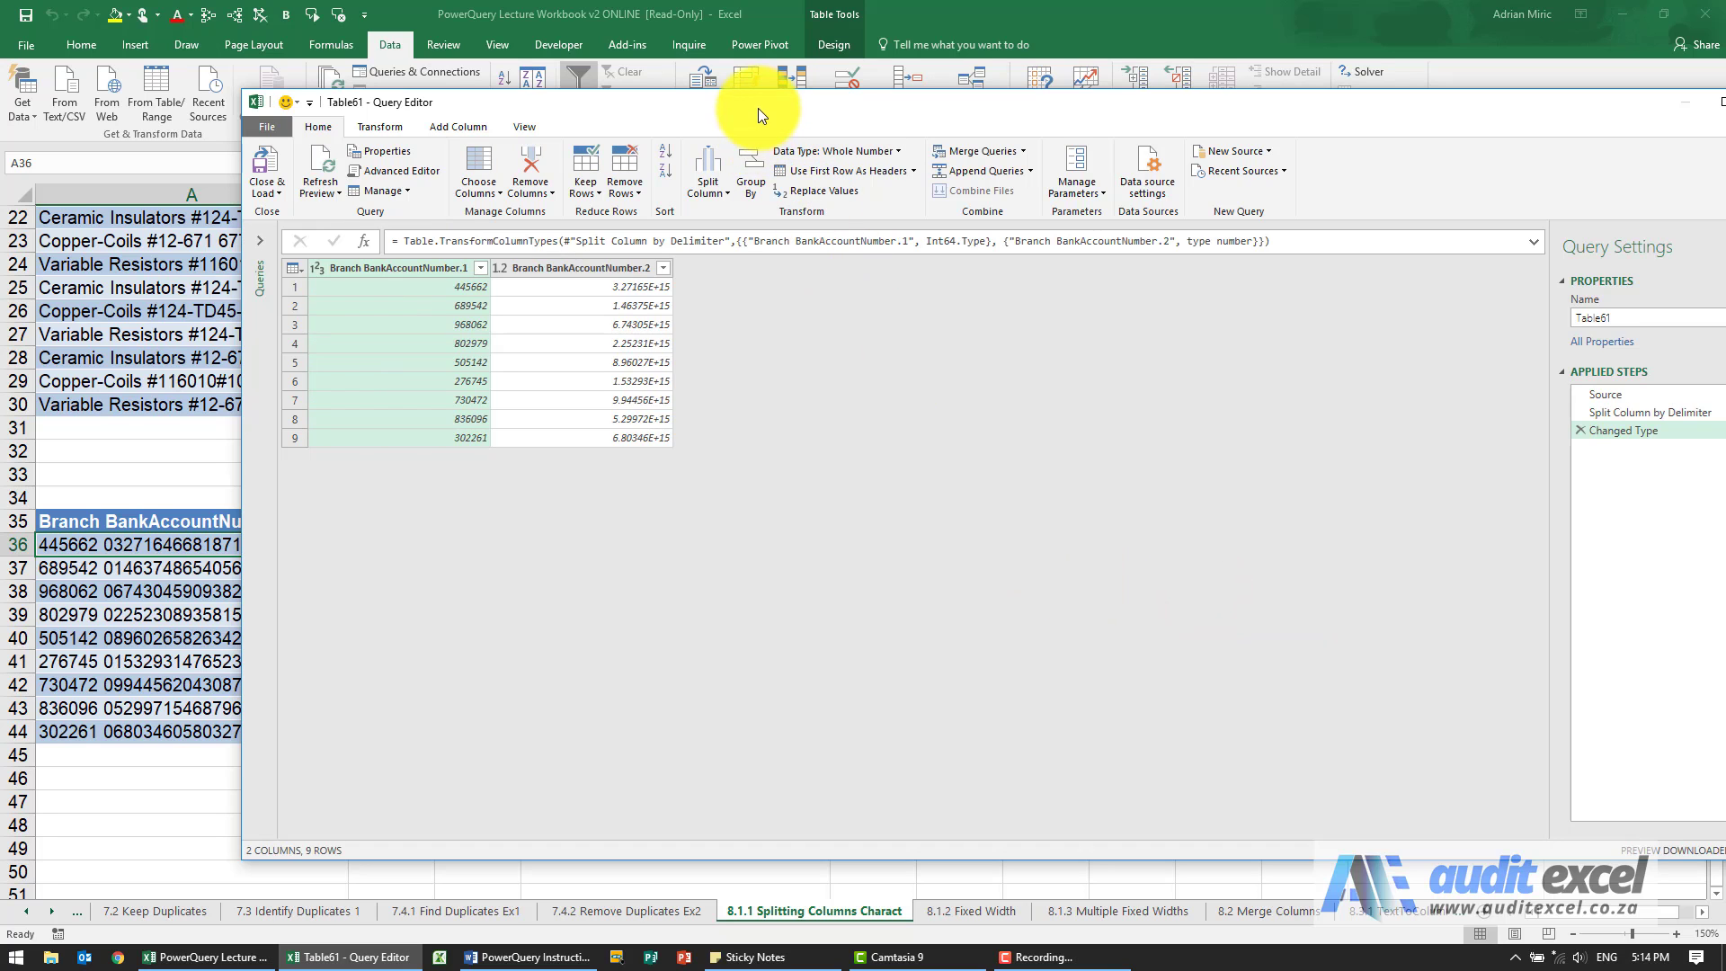
{"action": "left_click_drag", "start_coordinate": [758, 106], "coordinate": [878, 170]}
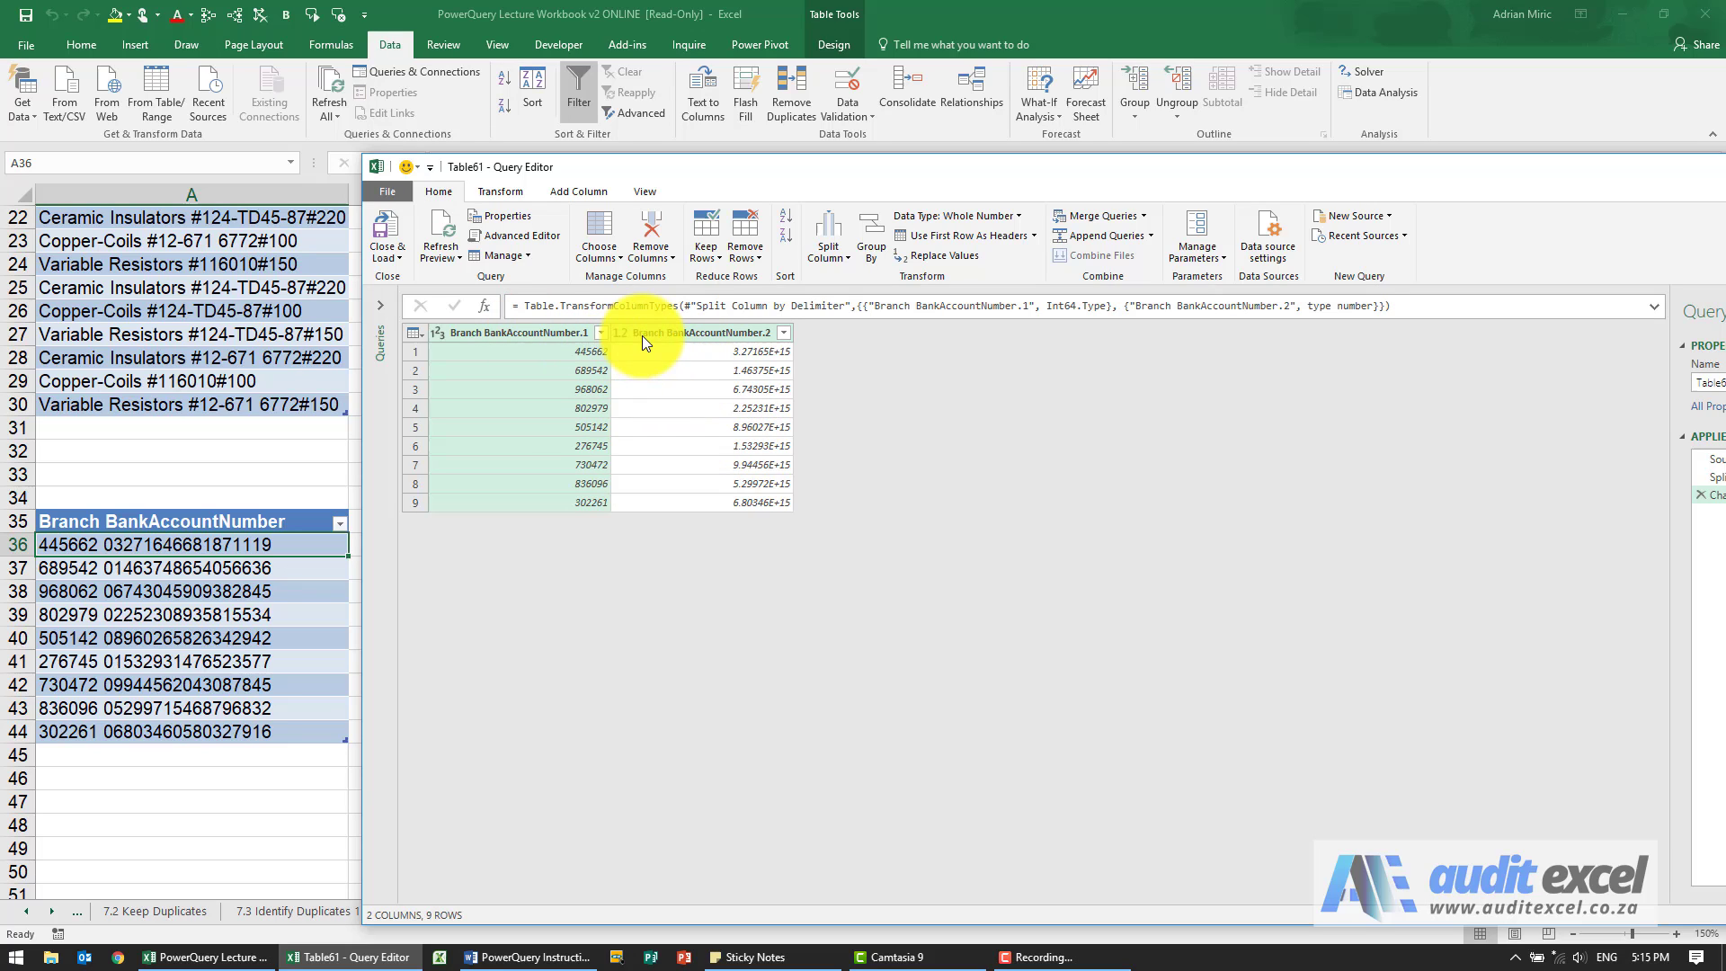
Delete Table61's new Changed Type step so the split account numbers stay text with leading zeros.
{"action": "left_click_drag", "start_coordinate": [705, 169], "coordinate": [935, 232]}
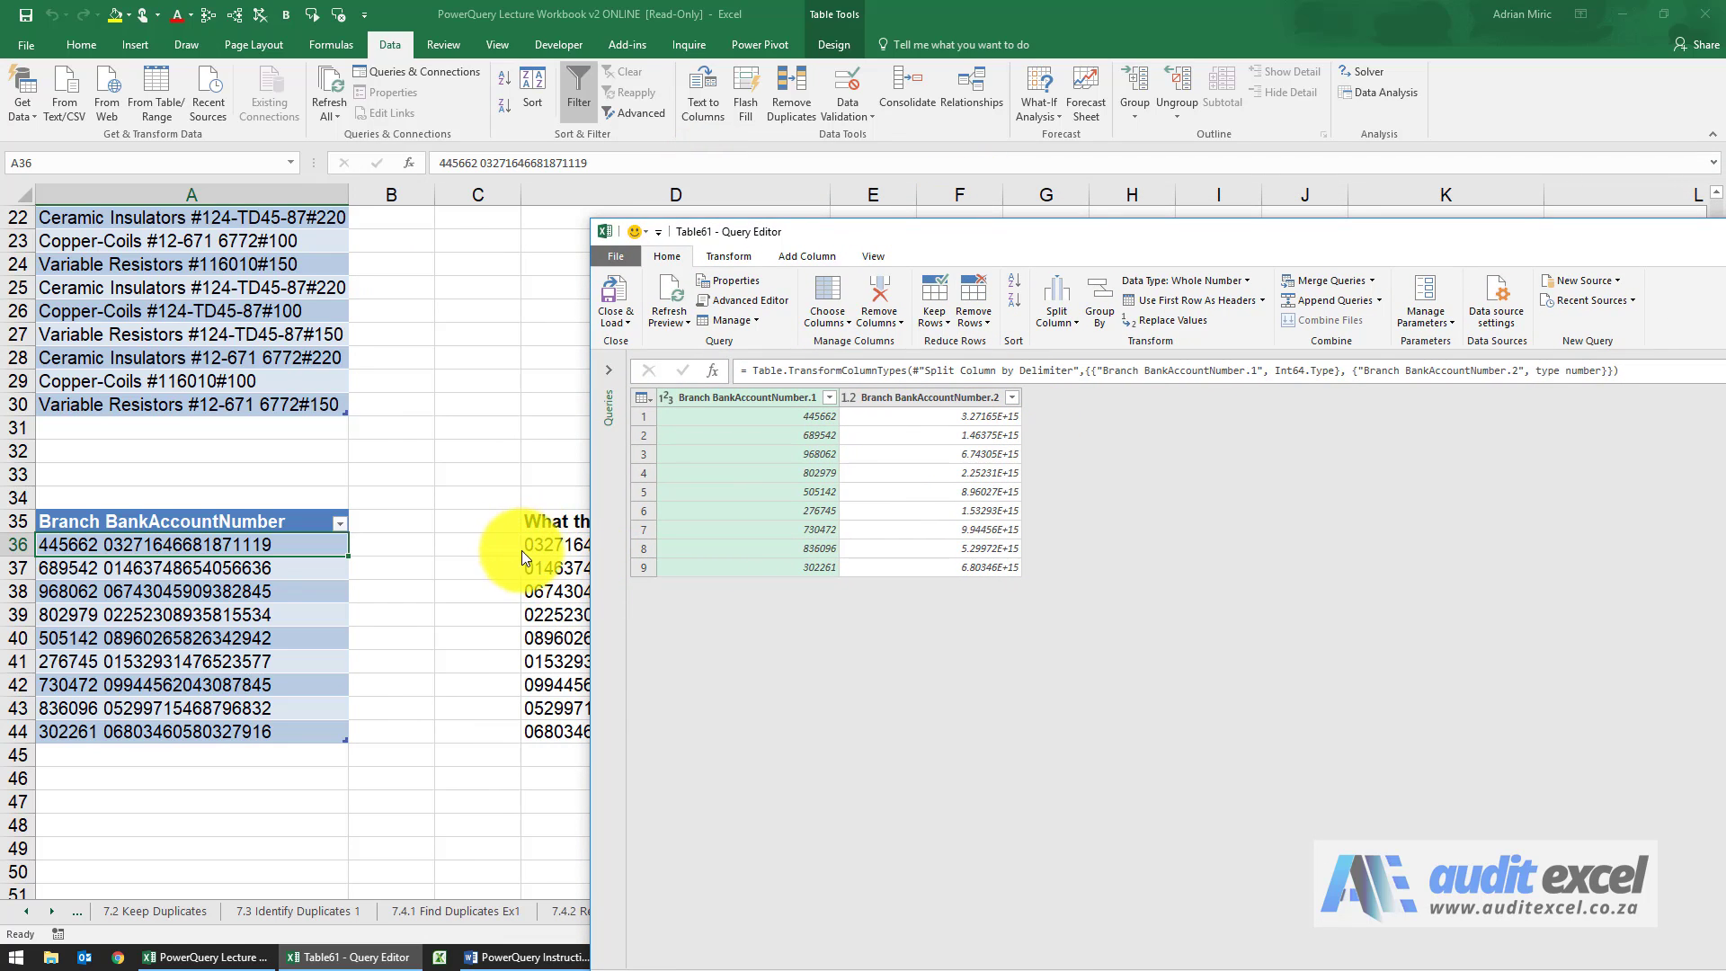
{"action": "left_click_drag", "start_coordinate": [882, 232], "coordinate": [371, 128]}
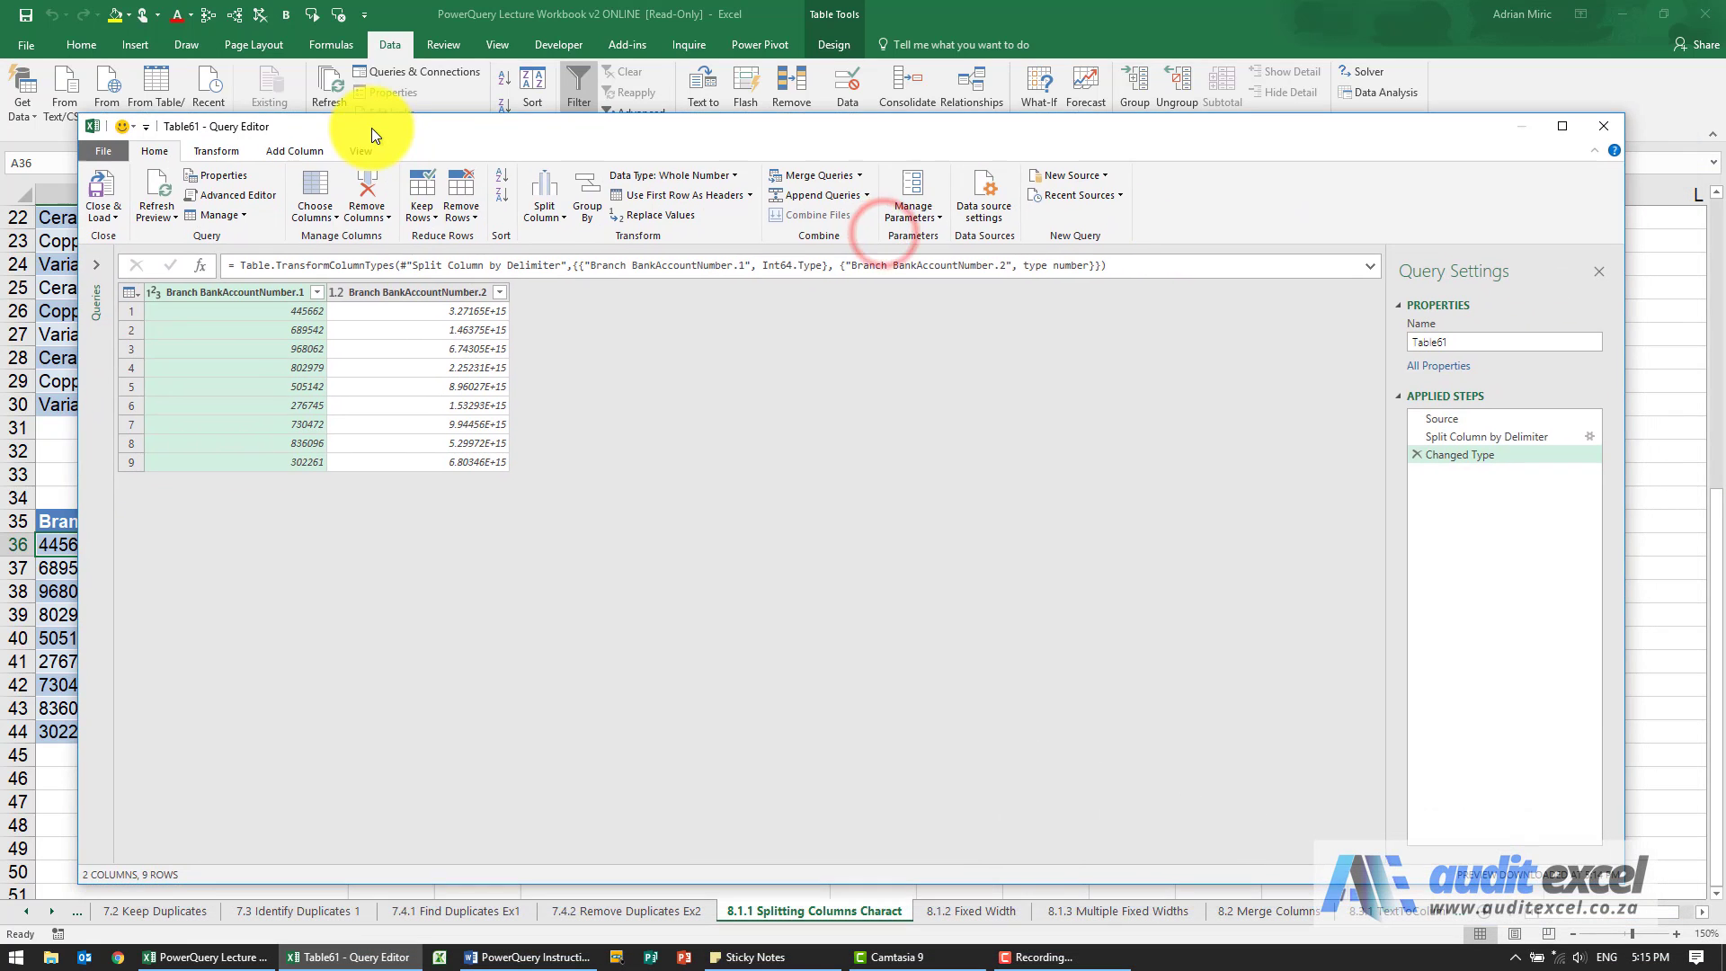
{"action": "left_click", "coordinate": [1414, 457]}
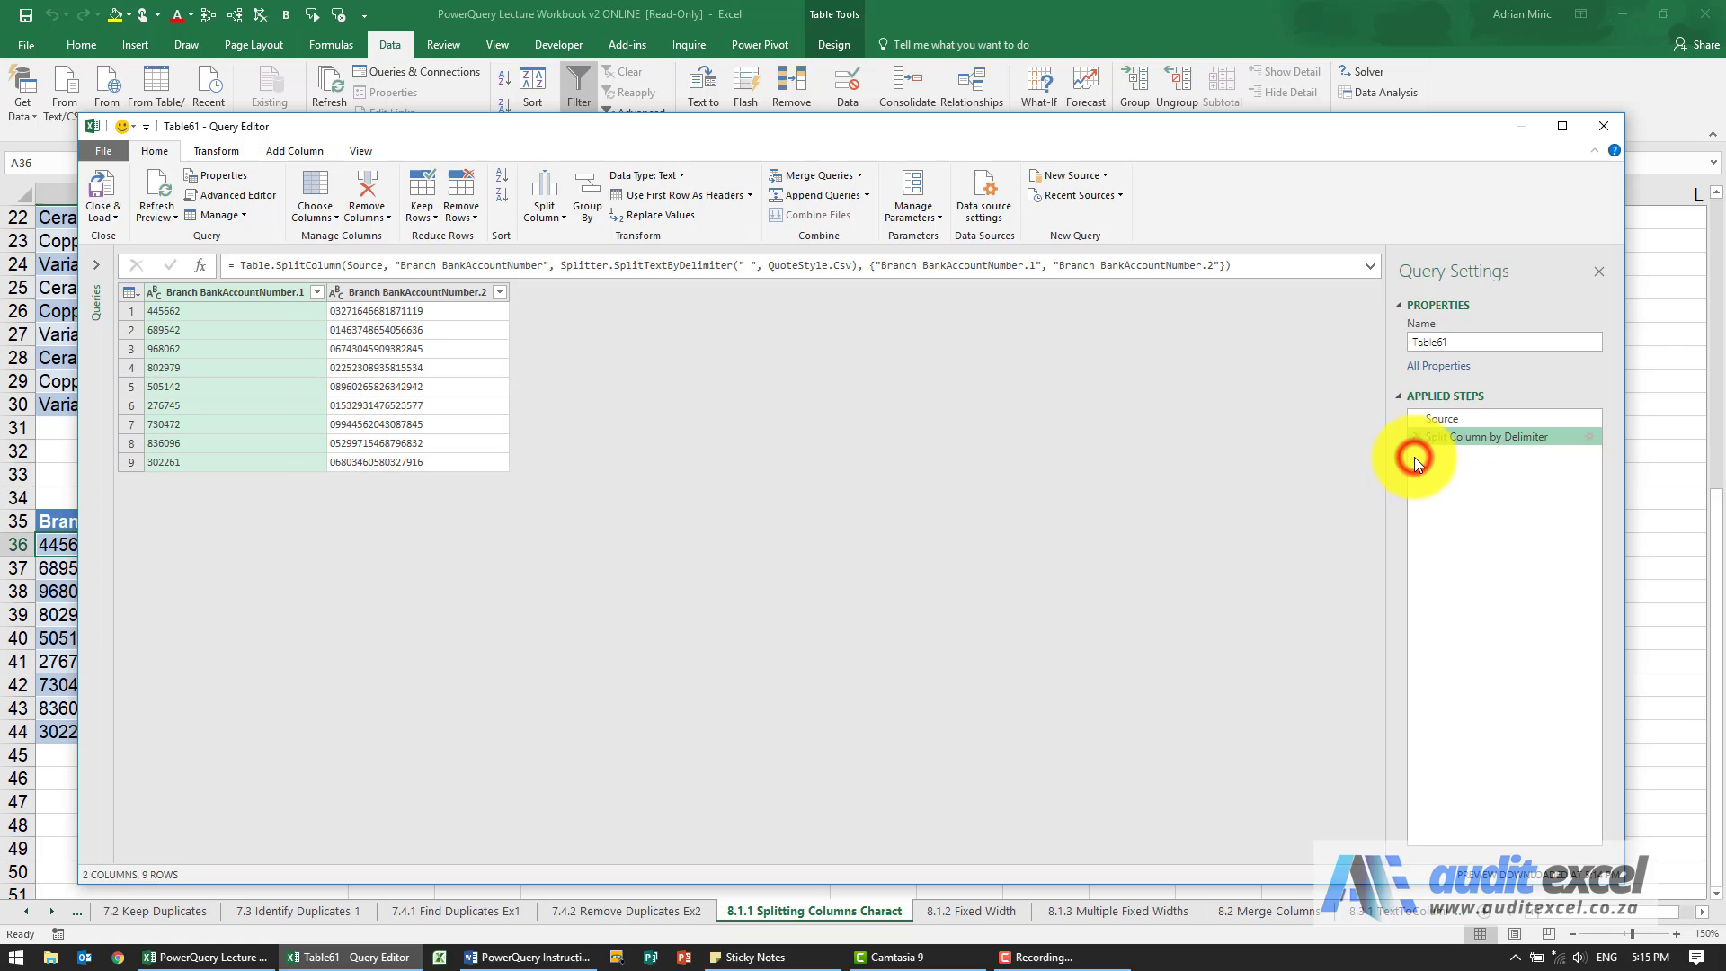